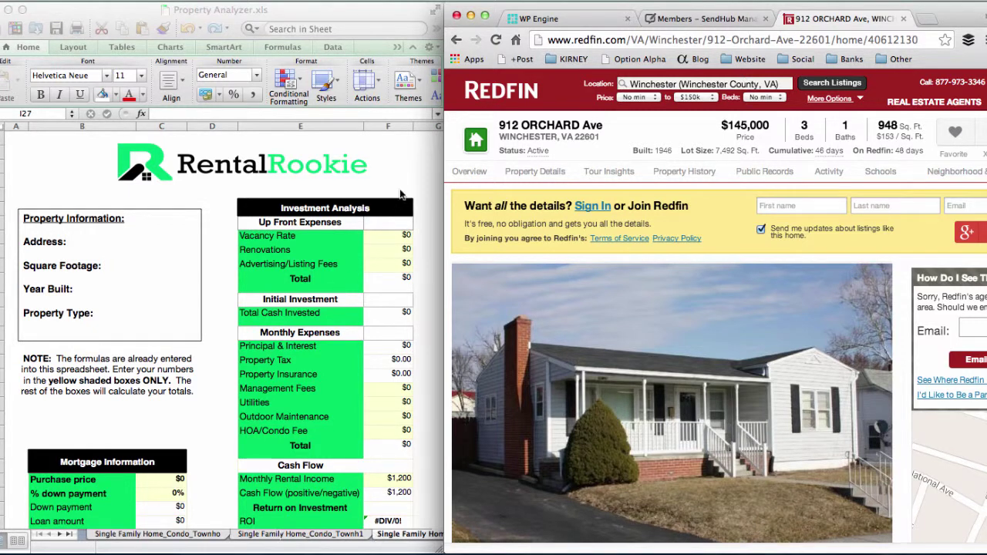
Step: Make the Property Analyzer.xls workbook the active window beside the Redfin listing
{"action": "left_click", "coordinate": [407, 168]}
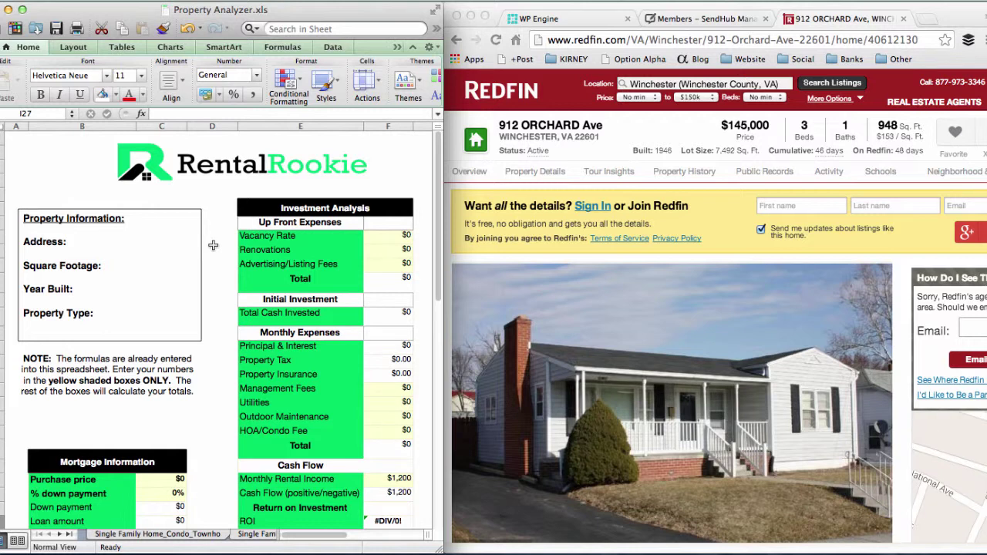
Step: Look over the Student Rental sheet at the end of the workbook
{"action": "scroll", "coordinate": [314, 395], "scroll_direction": "down", "scroll_amount": 1}
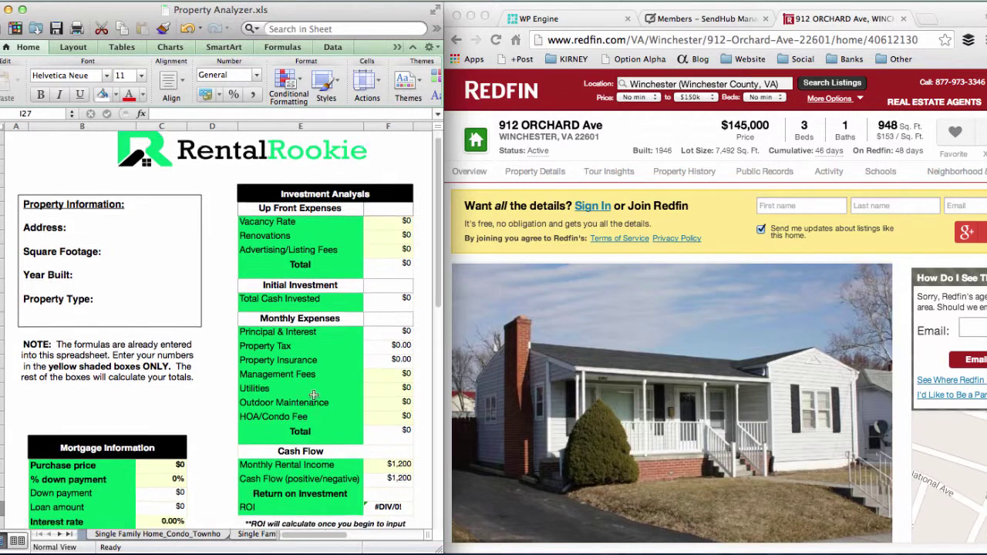
{"action": "scroll", "coordinate": [314, 396], "scroll_direction": "down", "scroll_amount": 2}
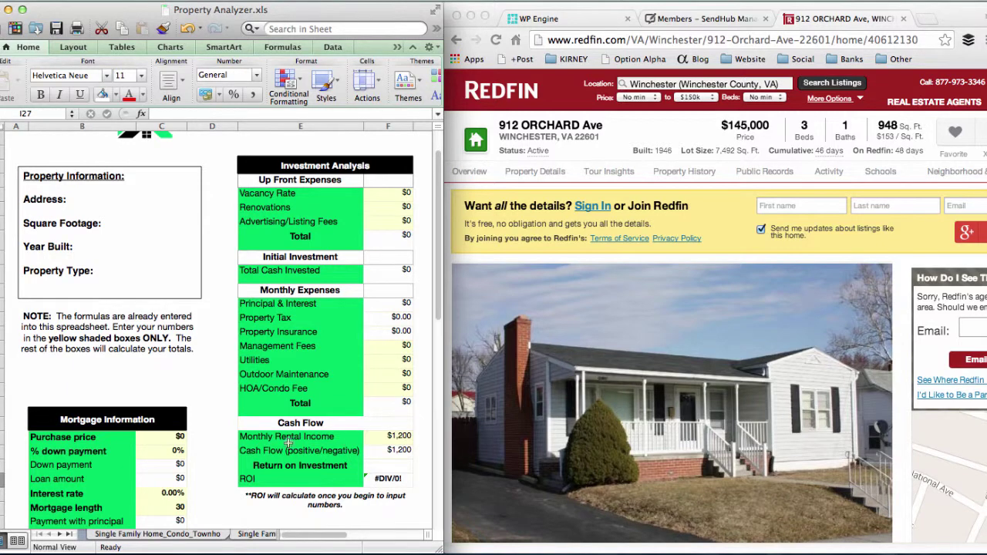
{"action": "left_click", "coordinate": [70, 536]}
{"action": "left_click", "coordinate": [110, 535]}
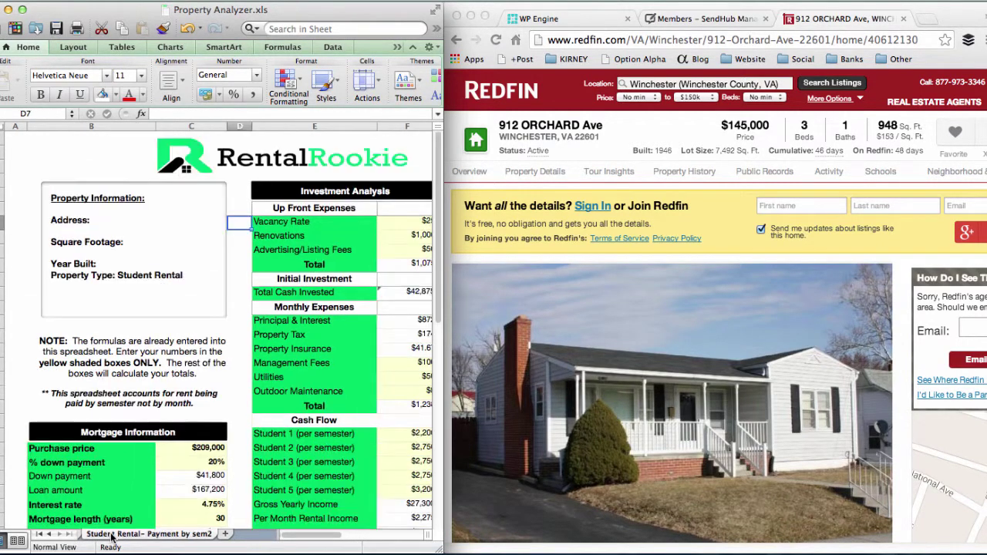
{"action": "scroll", "coordinate": [320, 491], "scroll_direction": "up", "scroll_amount": 2}
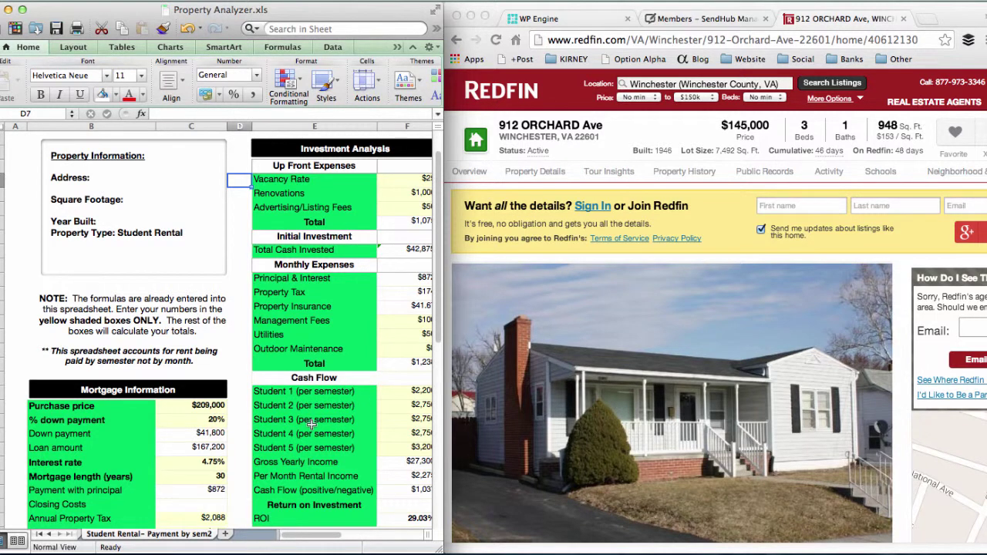
Step: Return to the Single Family Home_Condo_Townh2 sheet with the Redfin listing alongside
{"action": "left_click", "coordinate": [50, 534]}
{"action": "left_click", "coordinate": [50, 535]}
{"action": "left_click", "coordinate": [51, 535]}
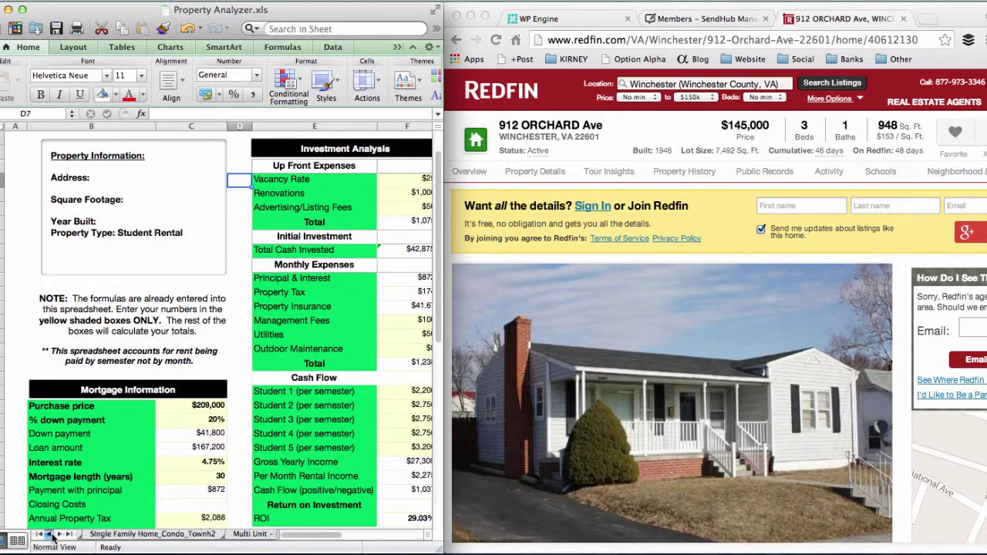
{"action": "left_click", "coordinate": [50, 535]}
{"action": "left_click", "coordinate": [144, 542]}
{"action": "left_click", "coordinate": [252, 536]}
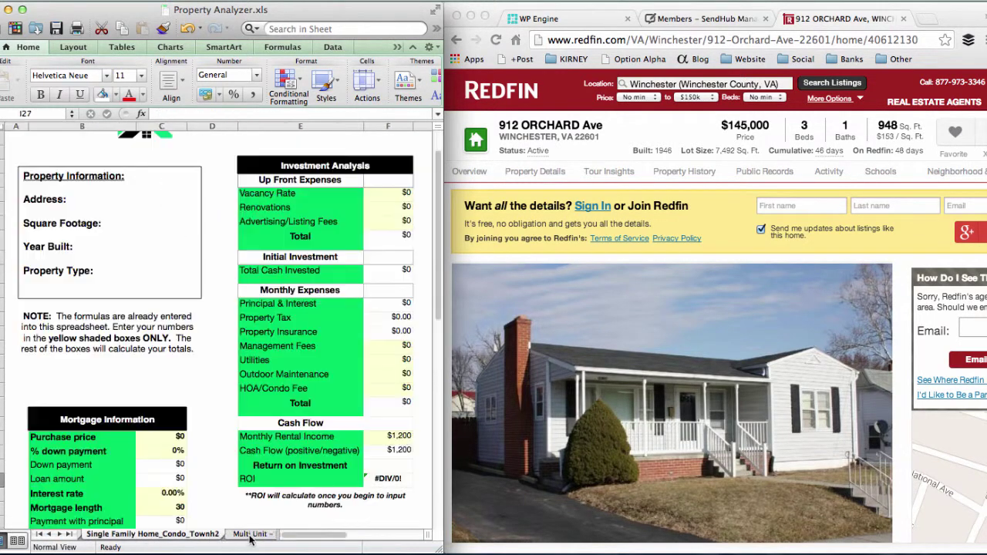
{"action": "scroll", "coordinate": [256, 381], "scroll_direction": "up", "scroll_amount": 2}
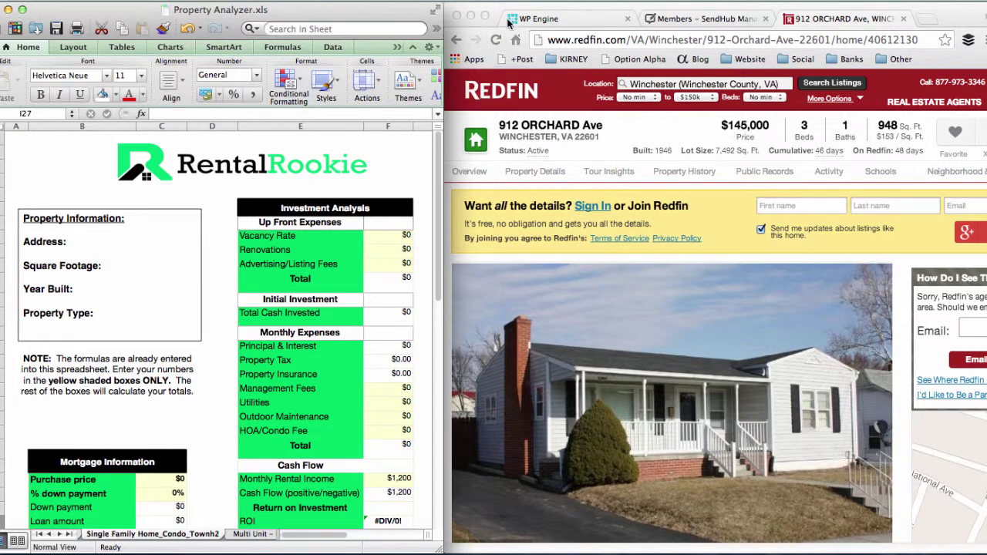
{"action": "left_click", "coordinate": [846, 23]}
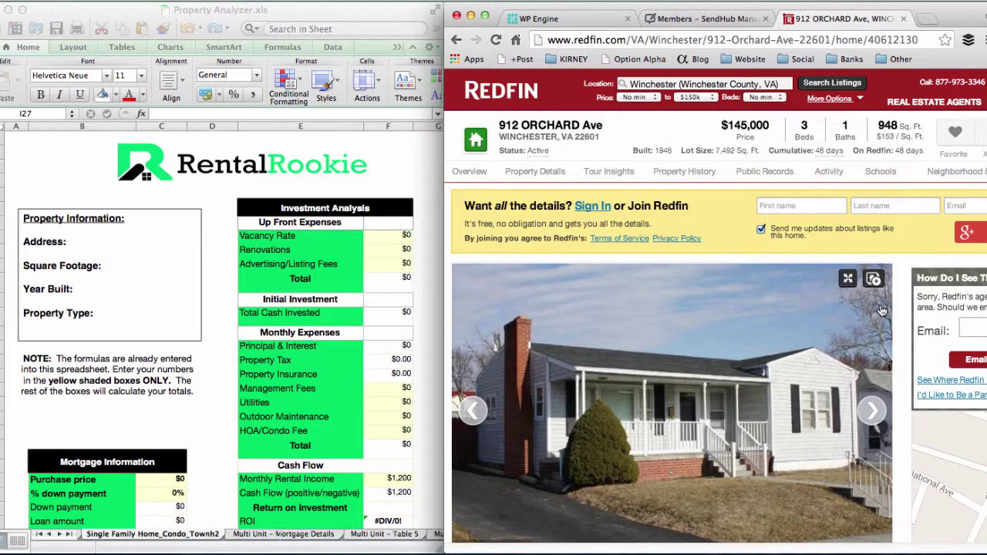
{"action": "left_click", "coordinate": [69, 242]}
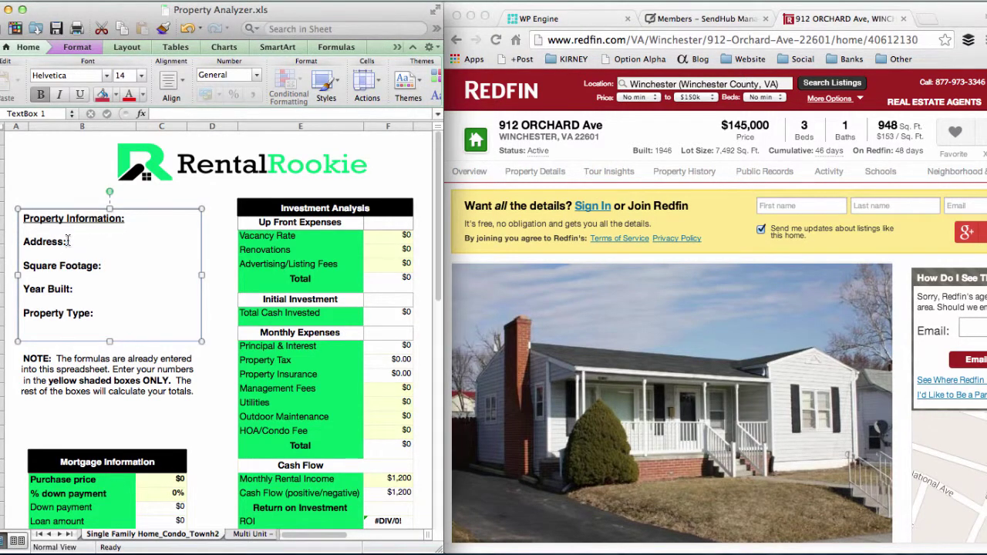
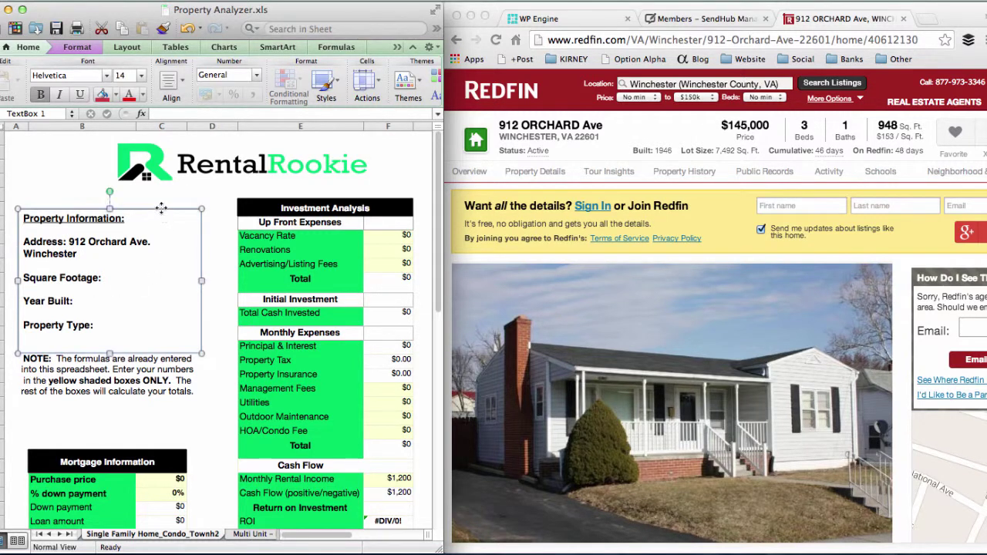
{"action": "left_click_drag", "start_coordinate": [162, 209], "coordinate": [162, 200]}
{"action": "left_click", "coordinate": [142, 263]}
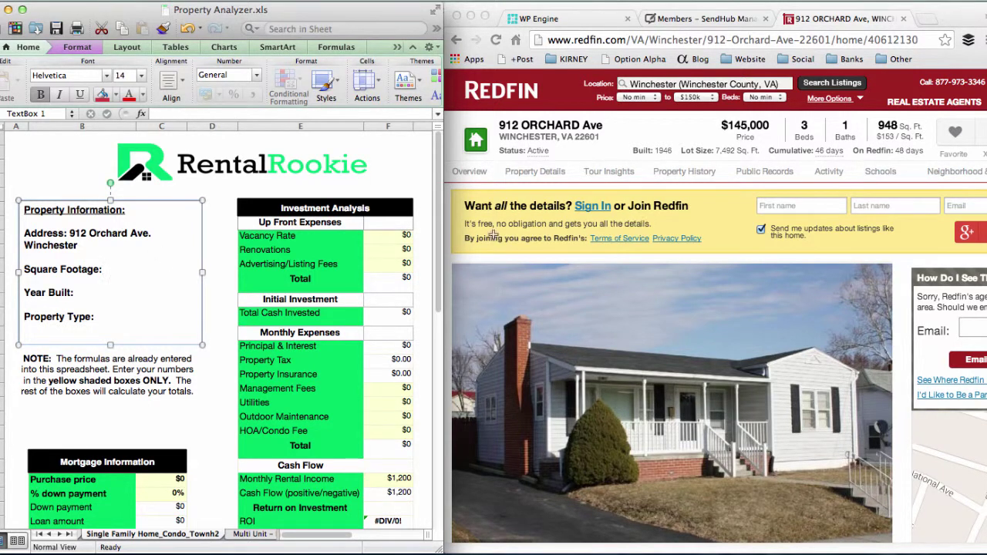
{"action": "type", "text": "948 Sq. Ft."}
{"action": "key", "text": "Down"}
{"action": "left_click", "coordinate": [143, 297]}
{"action": "type", "text": "1946"}
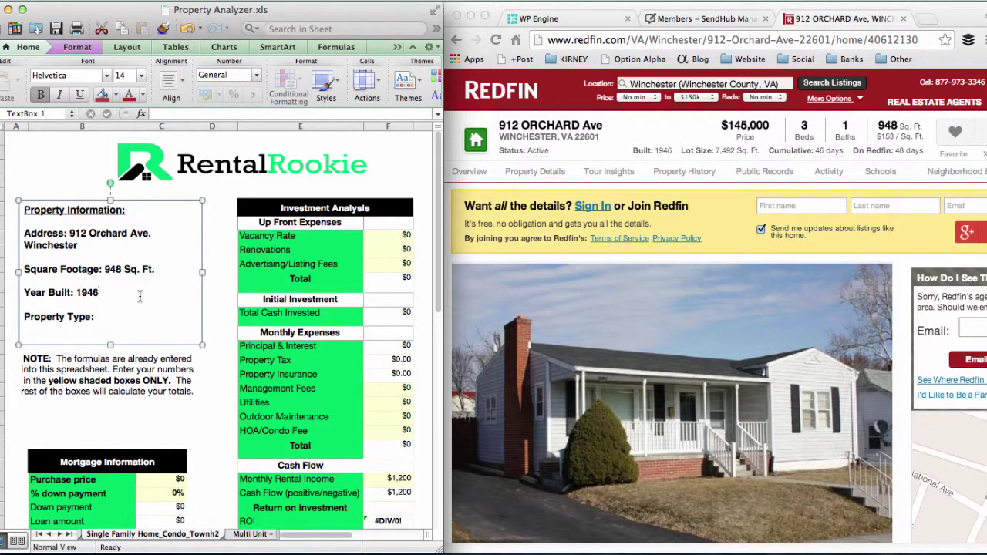
{"action": "left_click", "coordinate": [124, 317]}
{"action": "type", "text": "SFH"}
{"action": "scroll", "coordinate": [123, 317], "scroll_direction": "down", "scroll_amount": 3}
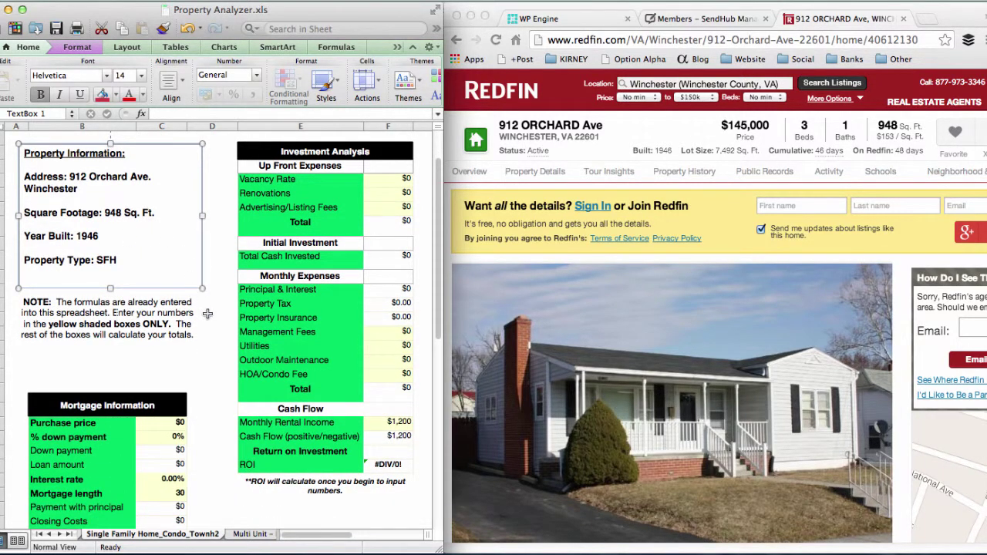
{"action": "scroll", "coordinate": [206, 313], "scroll_direction": "down", "scroll_amount": 2}
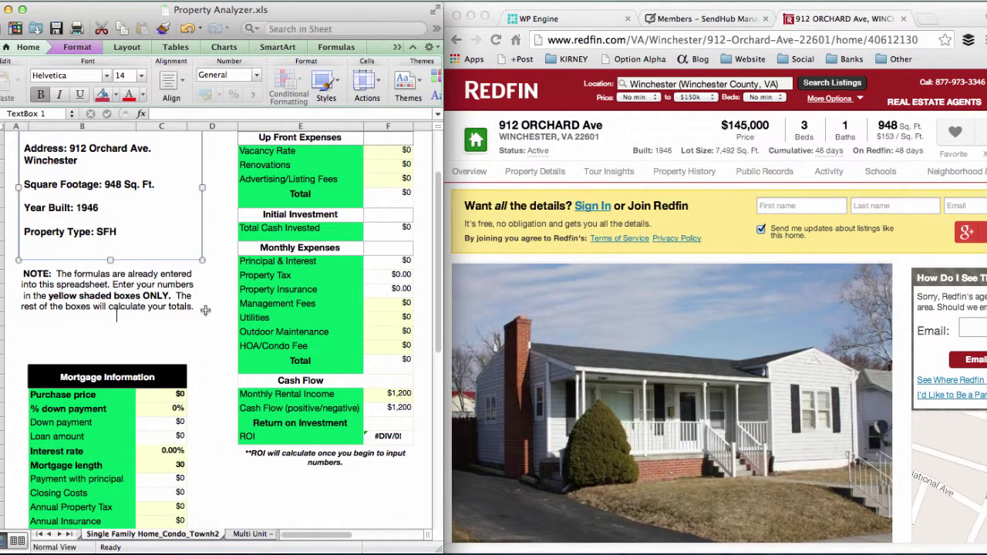
{"action": "scroll", "coordinate": [206, 310], "scroll_direction": "down", "scroll_amount": 3}
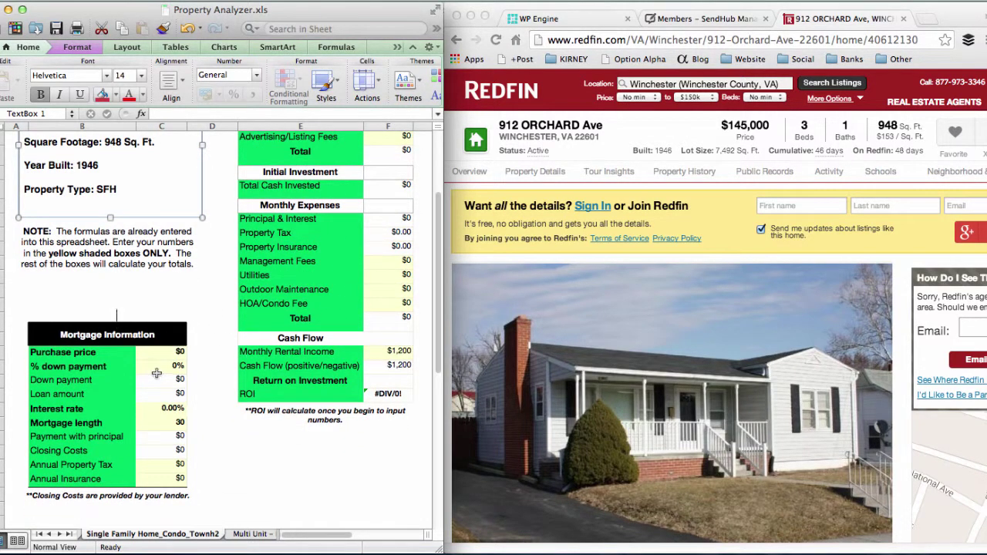
{"action": "left_click", "coordinate": [158, 352]}
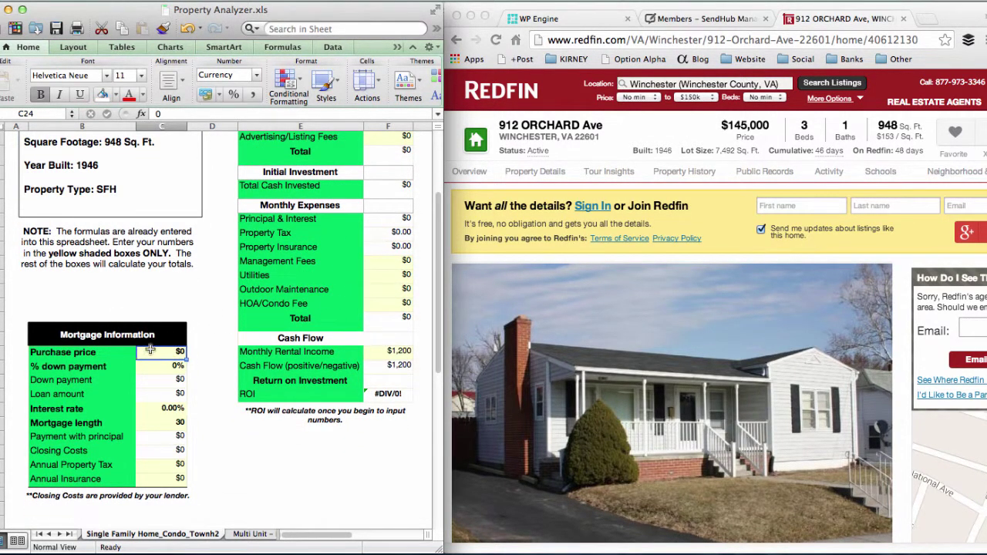
{"action": "left_click", "coordinate": [155, 378]}
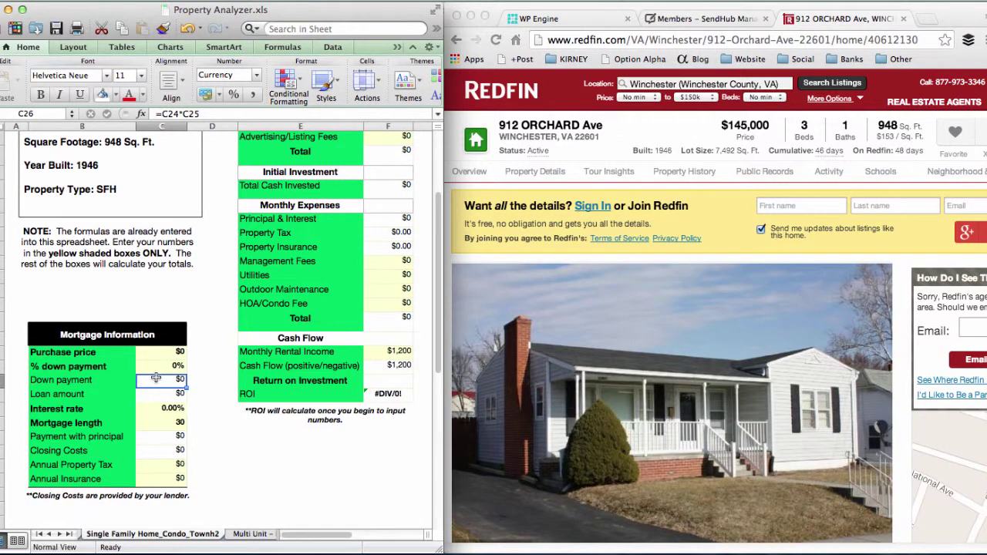
{"action": "left_click", "coordinate": [154, 353]}
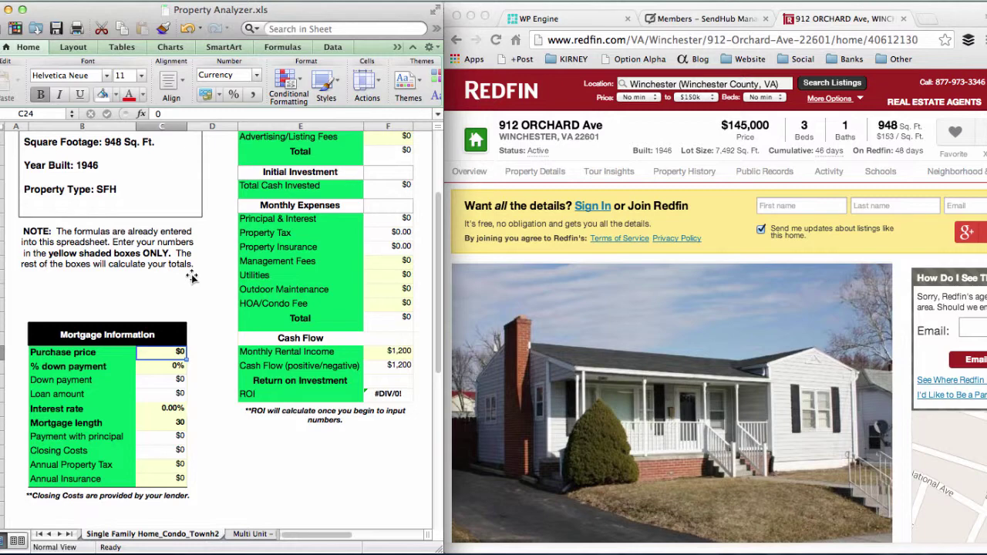
Step: Enter a 145000 purchase price in C24 and .2 (20%) down payment in C25
{"action": "scroll", "coordinate": [192, 277], "scroll_direction": "up", "scroll_amount": 5}
{"action": "scroll", "coordinate": [192, 276], "scroll_direction": "down", "scroll_amount": 9}
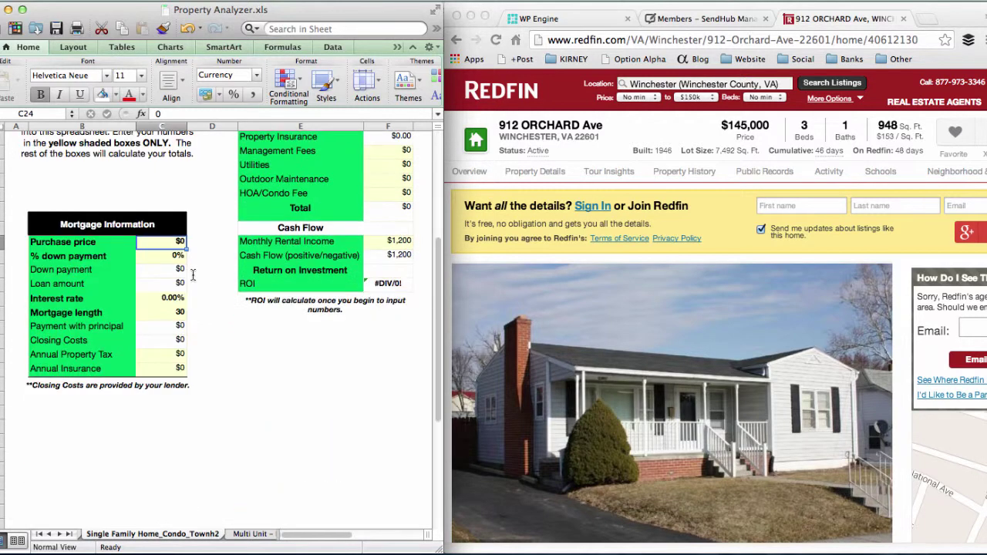
{"action": "scroll", "coordinate": [192, 275], "scroll_direction": "up", "scroll_amount": 2}
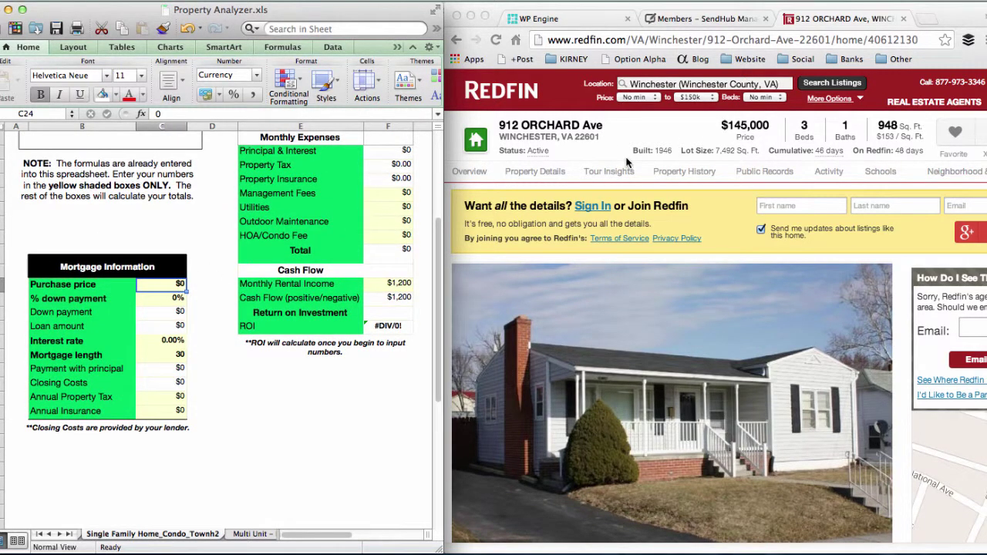
{"action": "type", "text": "145000"}
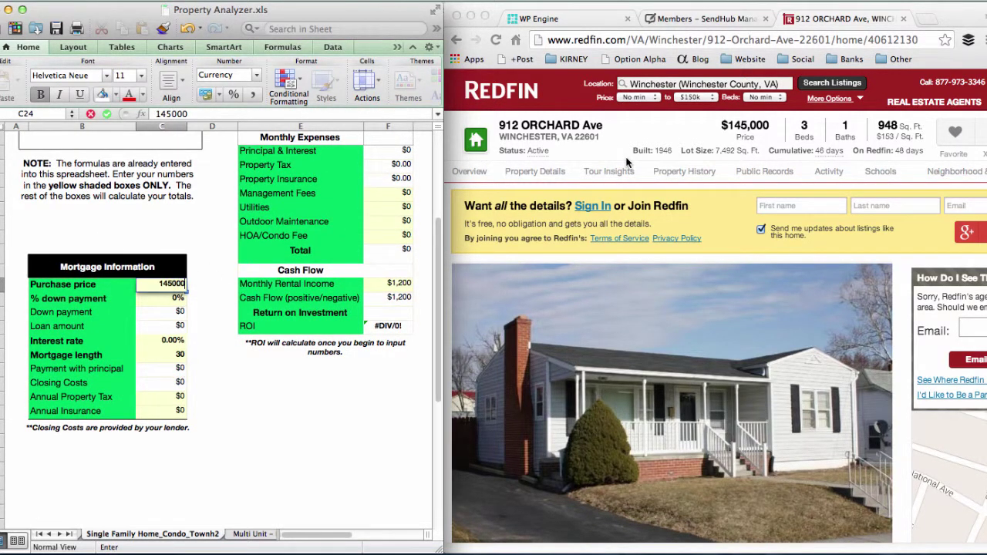
{"action": "key", "text": "Return"}
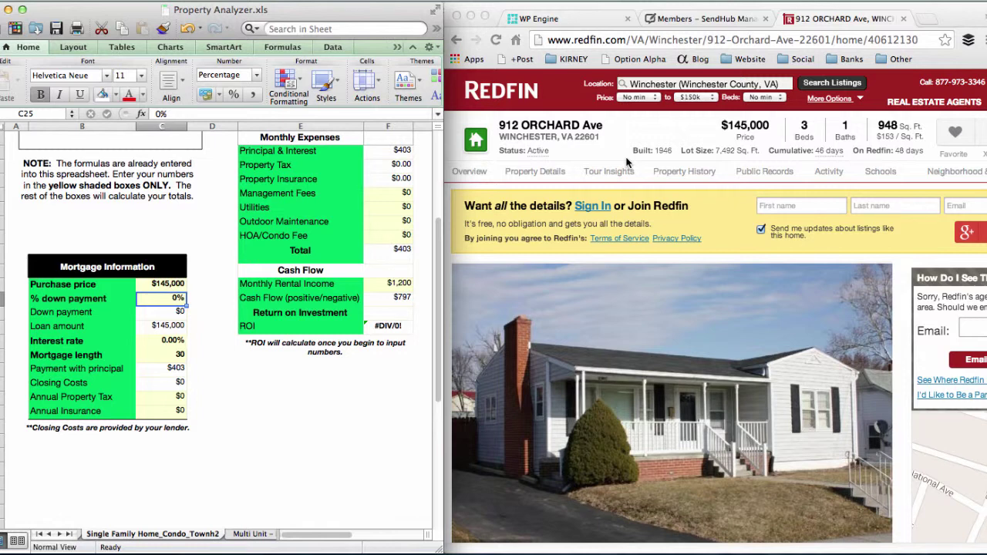
{"action": "type", "text": ".2"}
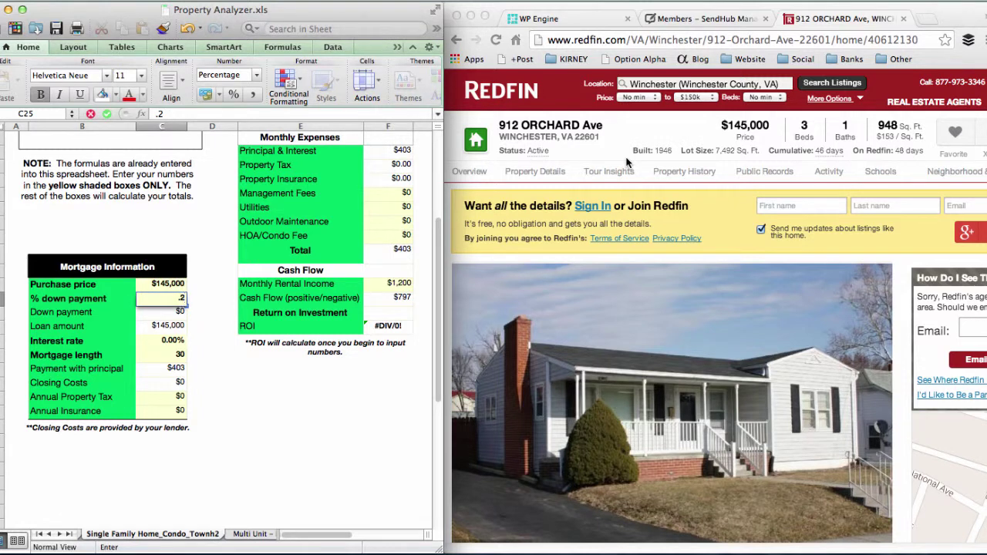
{"action": "key", "text": "Return"}
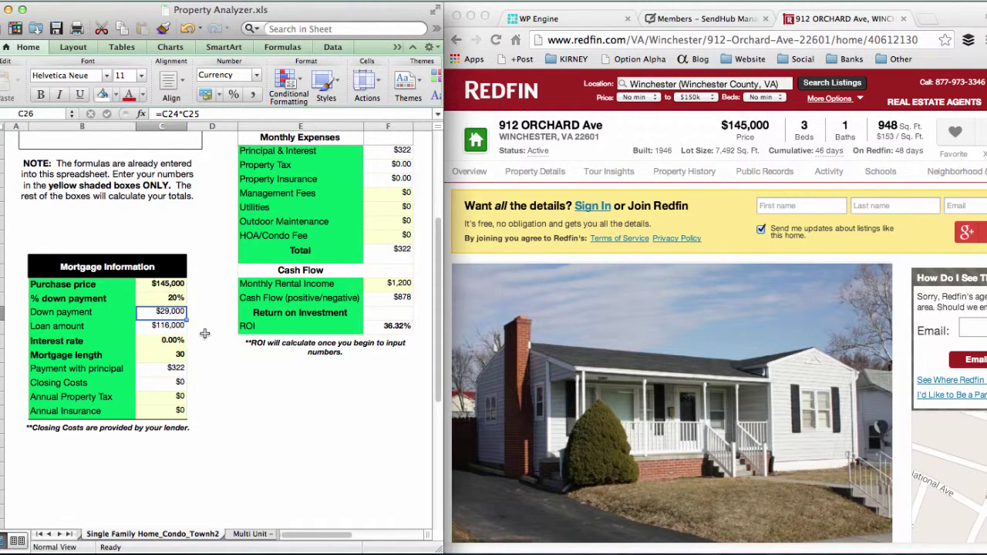
{"action": "key", "text": "Down"}
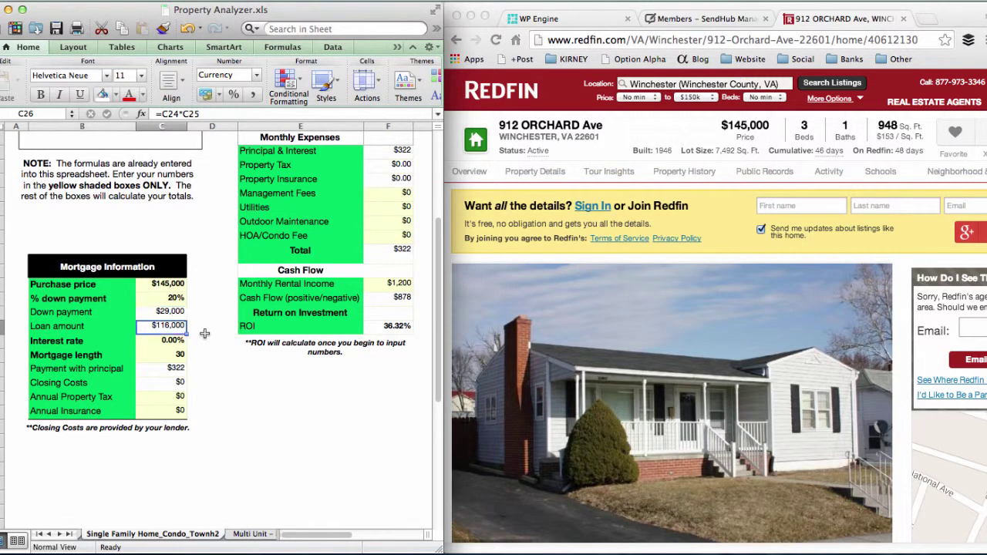
{"action": "key", "text": "Down"}
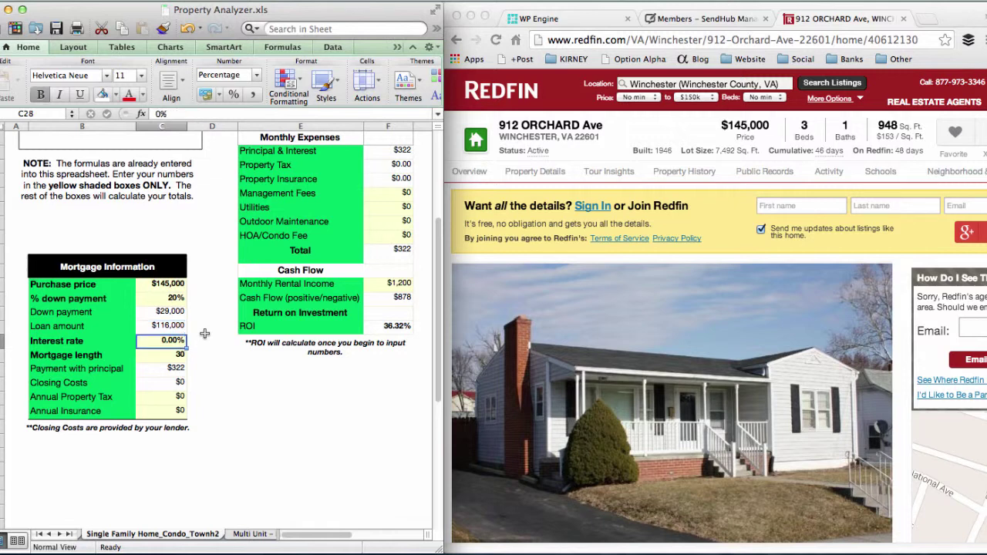
Step: Enter a 5.25% interest rate in C28, giving a $641 monthly payment
{"action": "type", "text": "5.25"}
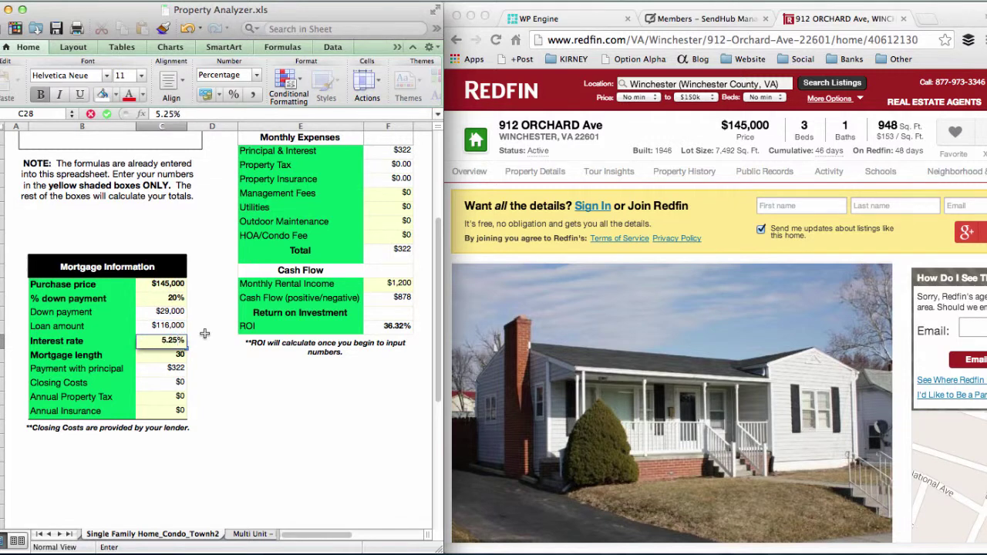
{"action": "key", "text": "Return"}
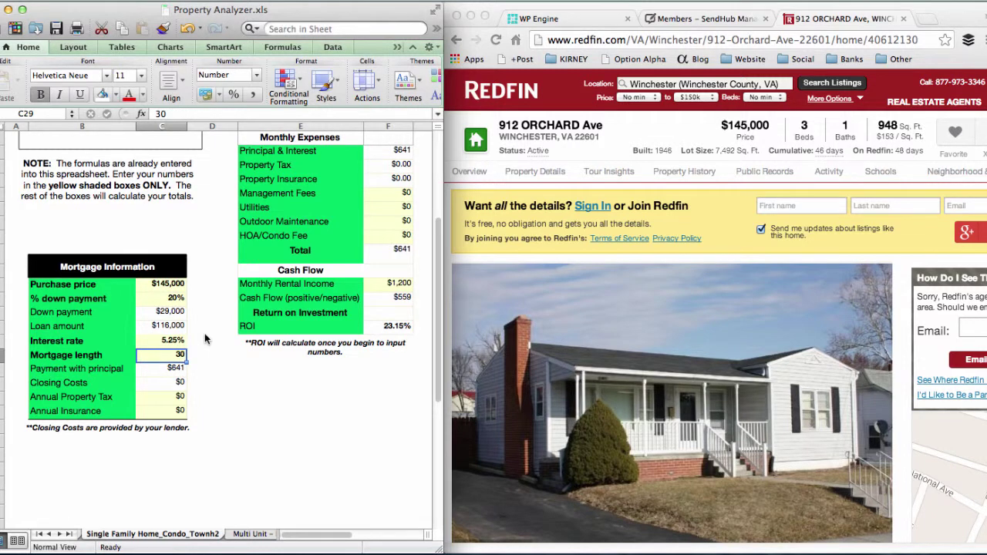
{"action": "key", "text": "Down"}
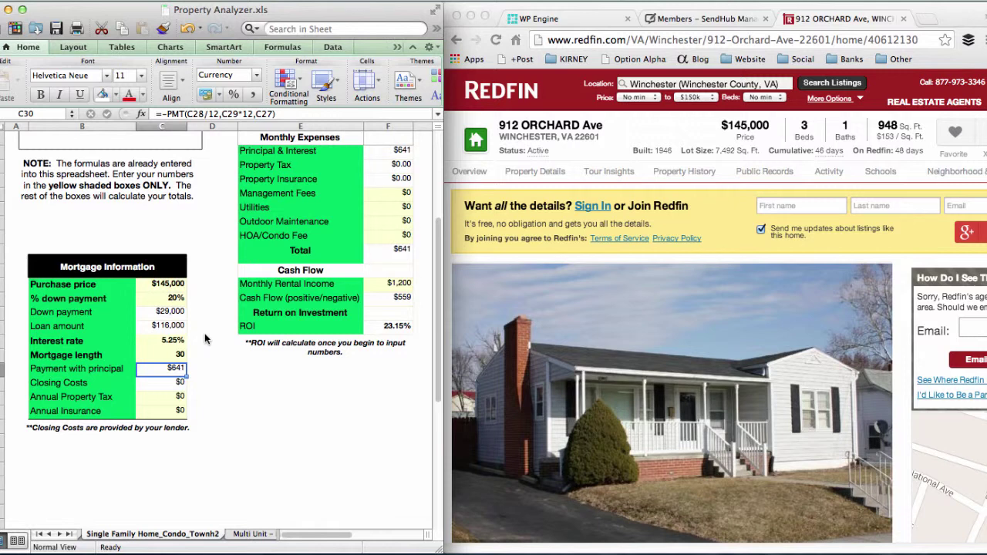
{"action": "scroll", "coordinate": [205, 333], "scroll_direction": "up", "scroll_amount": 2}
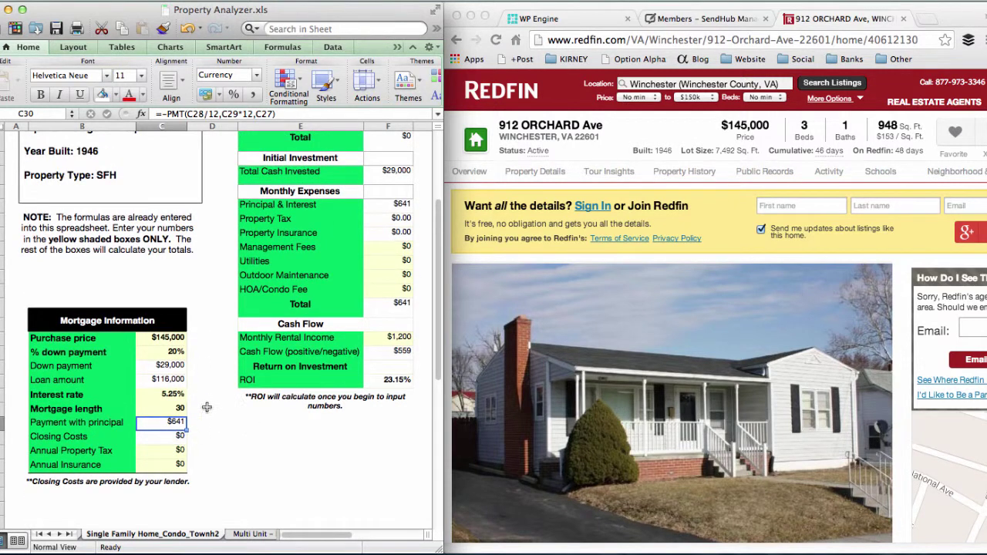
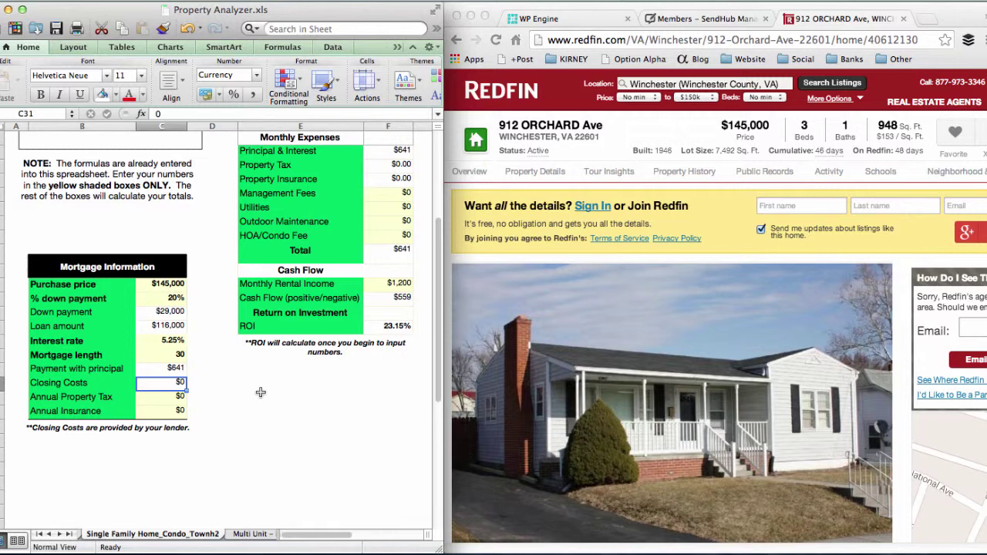
Step: Confirm the $0 closing costs entry and move down to Annual Property Tax
{"action": "key", "text": "Return"}
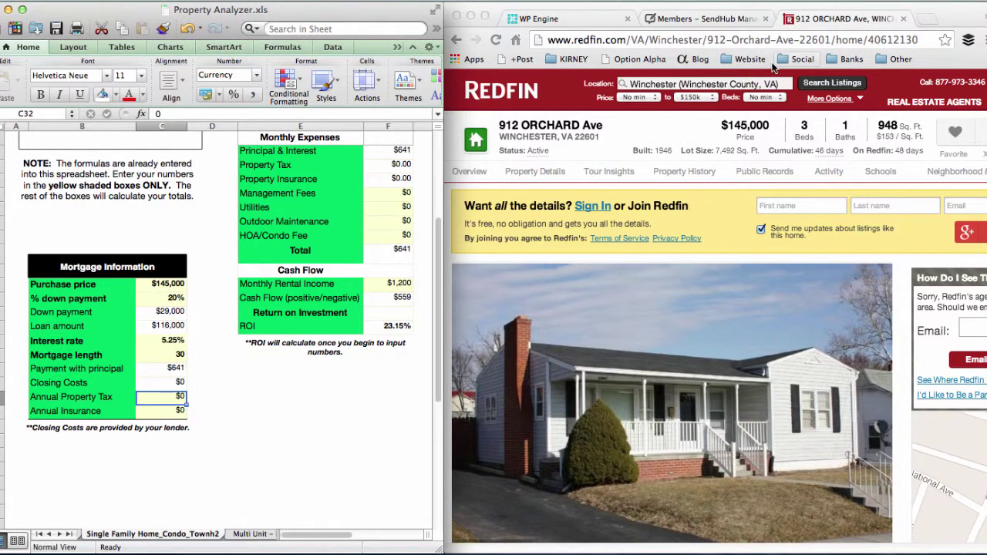
Step: Find the $1,007 Total Taxes figure on the Redfin listing page
{"action": "left_click", "coordinate": [894, 294]}
{"action": "scroll", "coordinate": [893, 294], "scroll_direction": "down", "scroll_amount": 10}
{"action": "scroll", "coordinate": [894, 294], "scroll_direction": "down", "scroll_amount": 10}
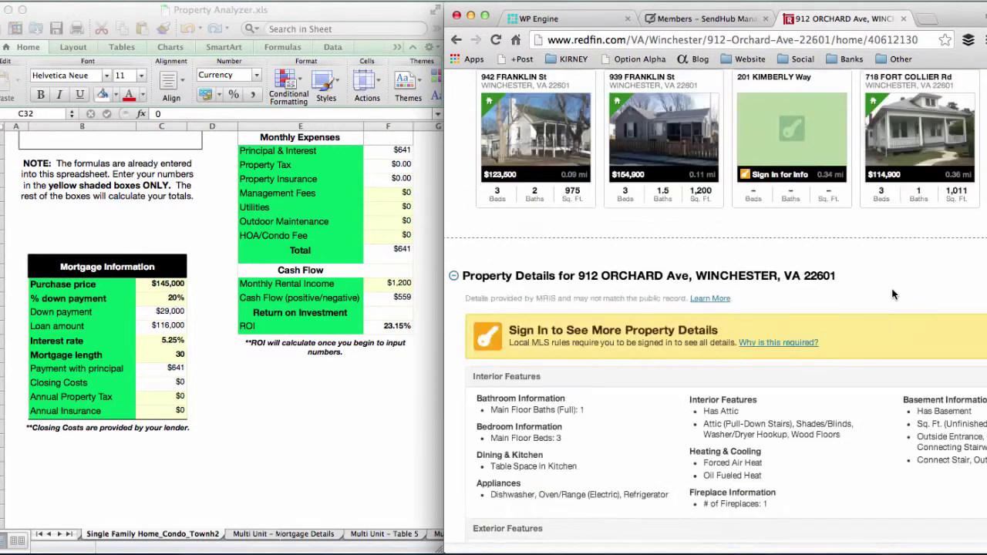
{"action": "scroll", "coordinate": [894, 294], "scroll_direction": "down", "scroll_amount": 4}
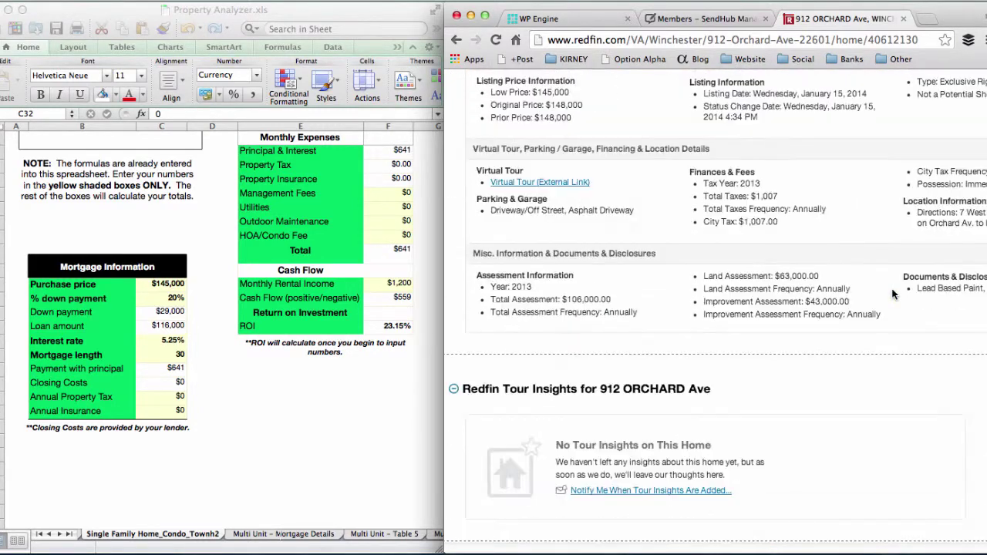
{"action": "scroll", "coordinate": [893, 294], "scroll_direction": "up", "scroll_amount": 1}
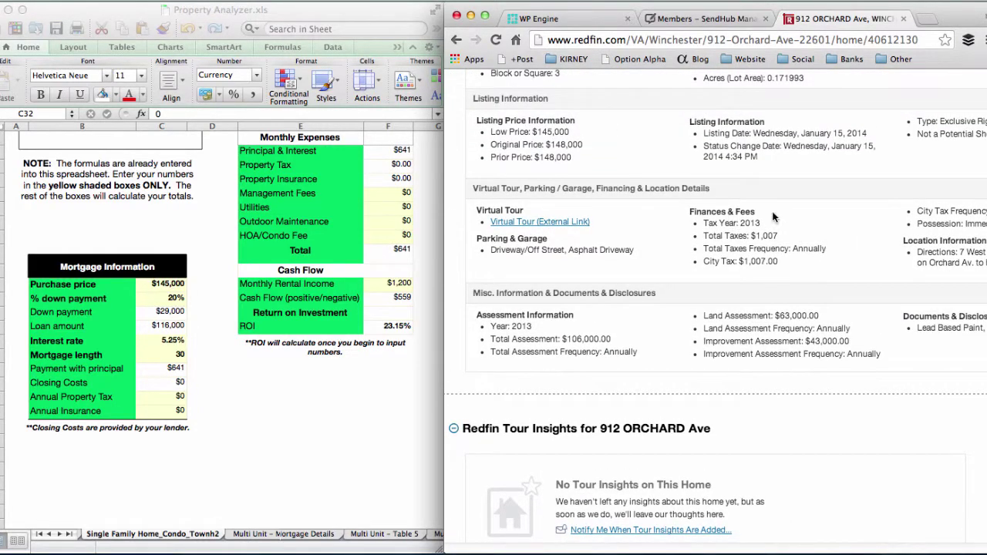
{"action": "triple_click", "coordinate": [733, 241]}
Step: Enter $1,007 annual property tax and $200 annual insurance in the analyzer
{"action": "left_click", "coordinate": [307, 402]}
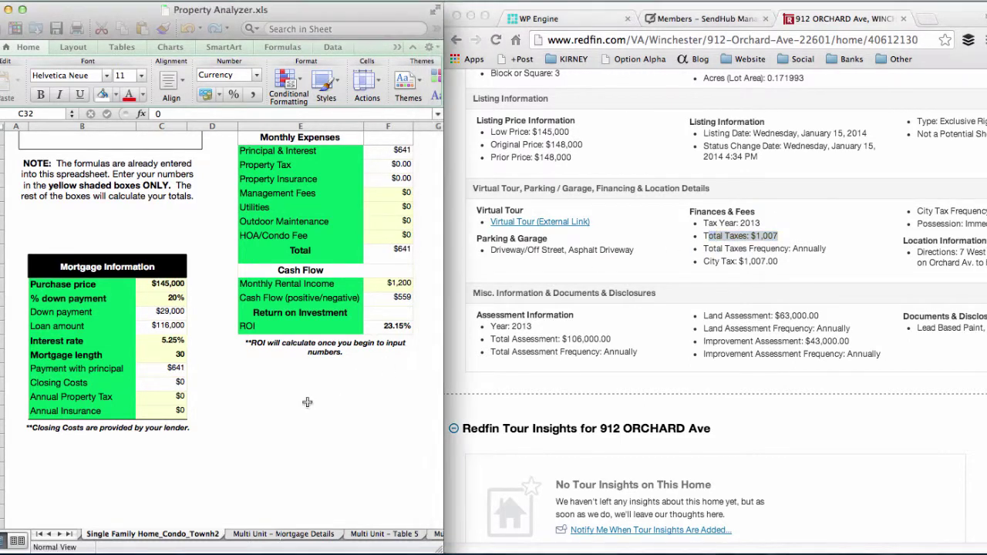
{"action": "type", "text": "1007"}
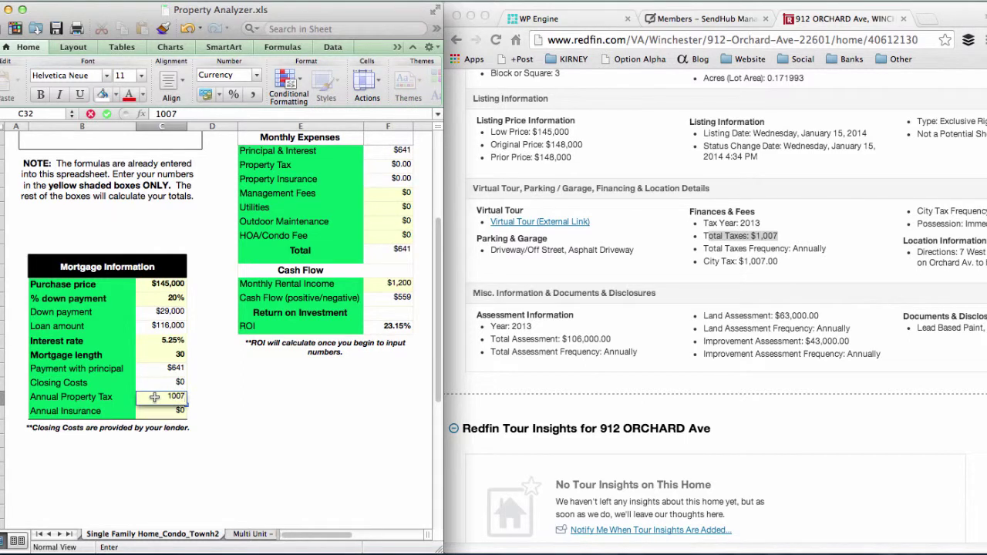
{"action": "key", "text": "Return"}
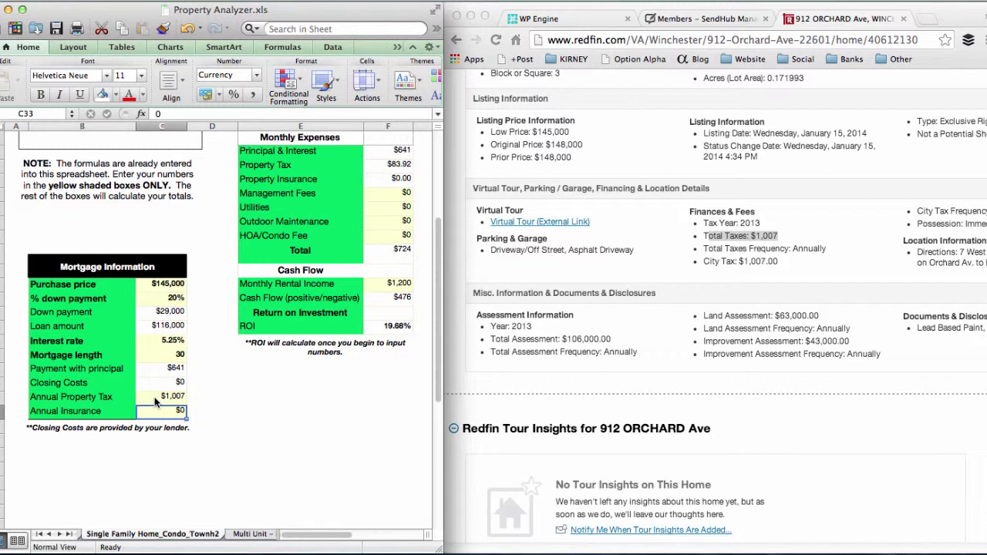
{"action": "type", "text": "200"}
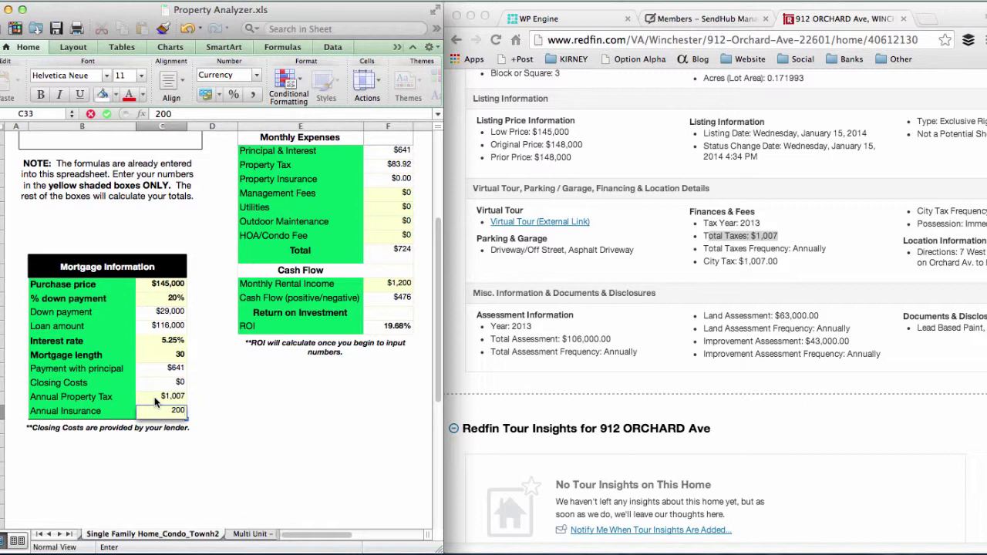
{"action": "key", "text": "Return"}
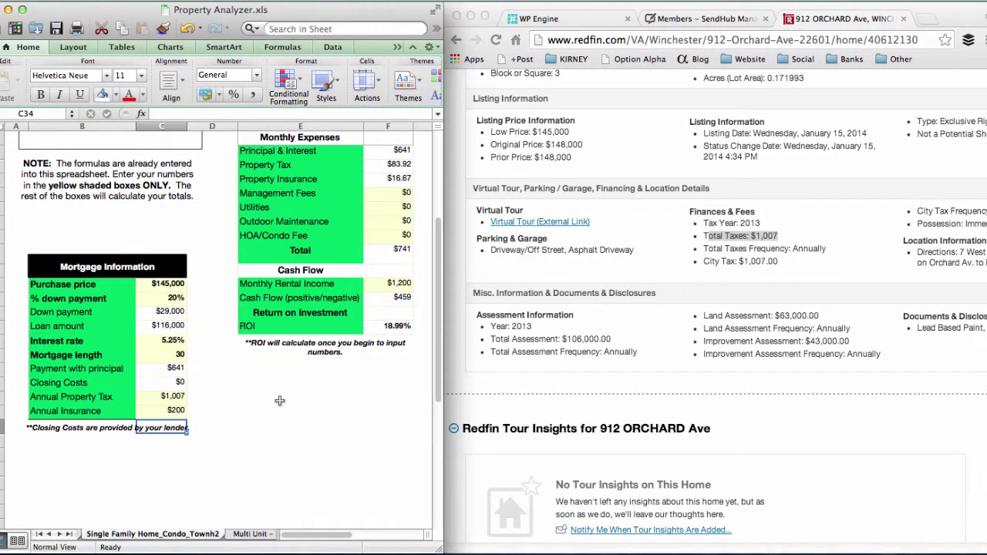
{"action": "scroll", "coordinate": [280, 400], "scroll_direction": "up", "scroll_amount": 10}
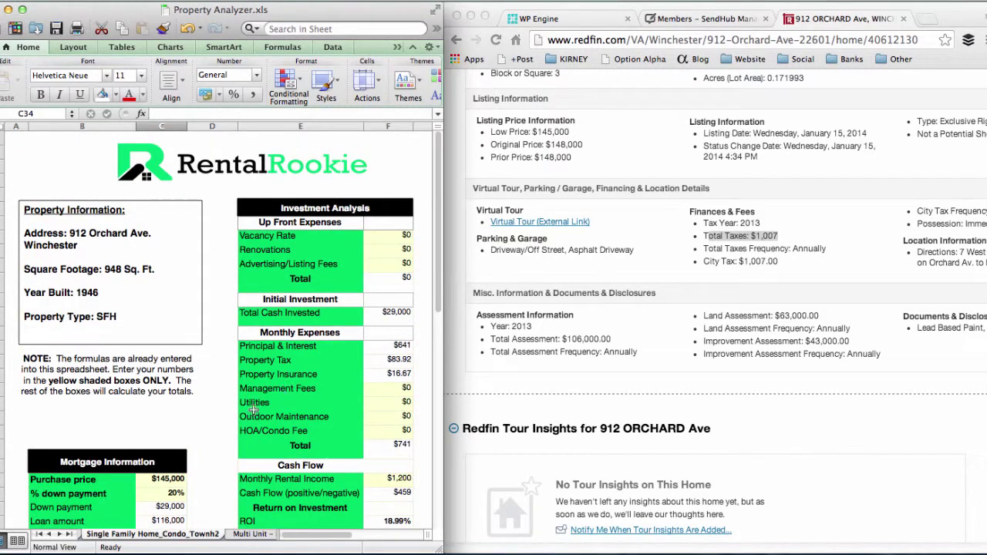
{"action": "scroll", "coordinate": [262, 392], "scroll_direction": "down", "scroll_amount": 5}
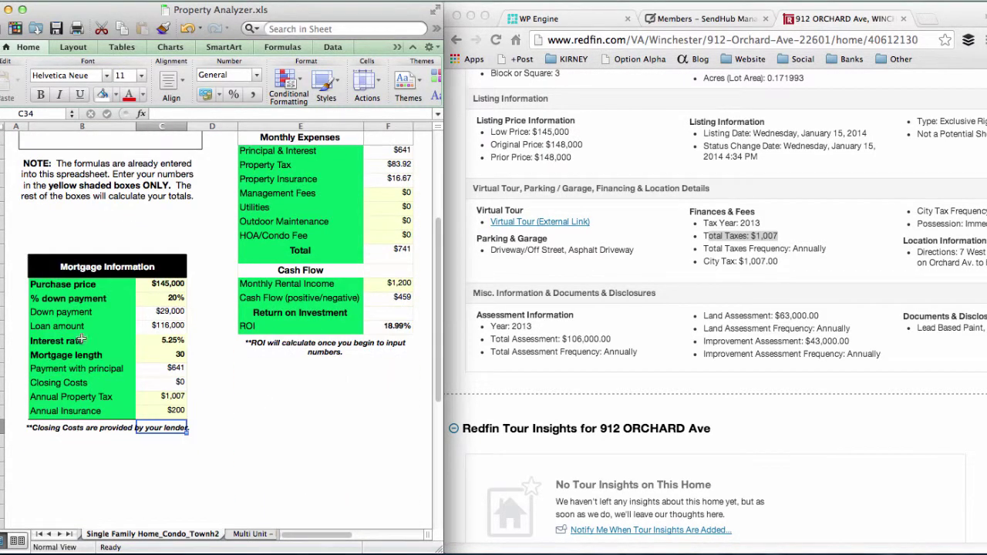
{"action": "left_click", "coordinate": [208, 399]}
{"action": "scroll", "coordinate": [257, 393], "scroll_direction": "up", "scroll_amount": 5}
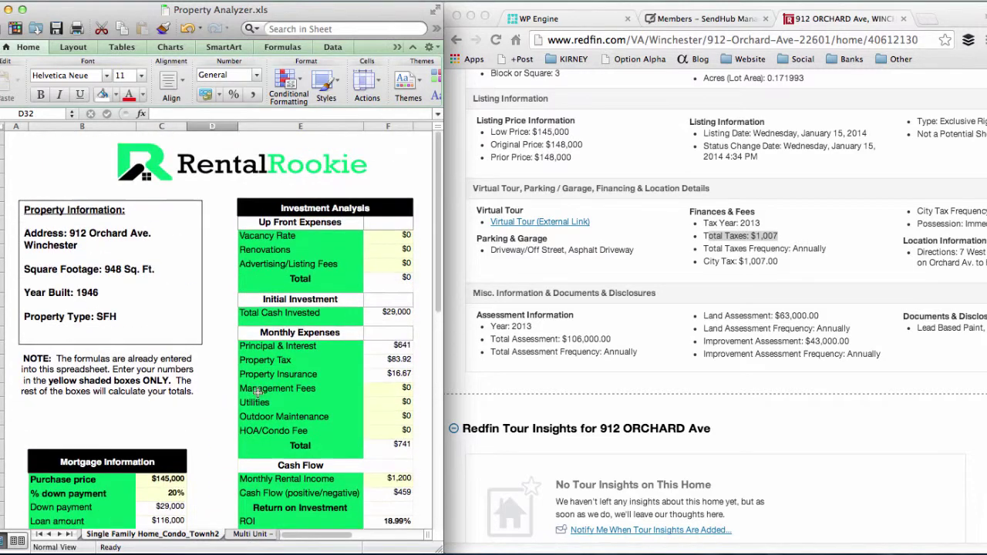
{"action": "scroll", "coordinate": [348, 236], "scroll_direction": "down", "scroll_amount": 1}
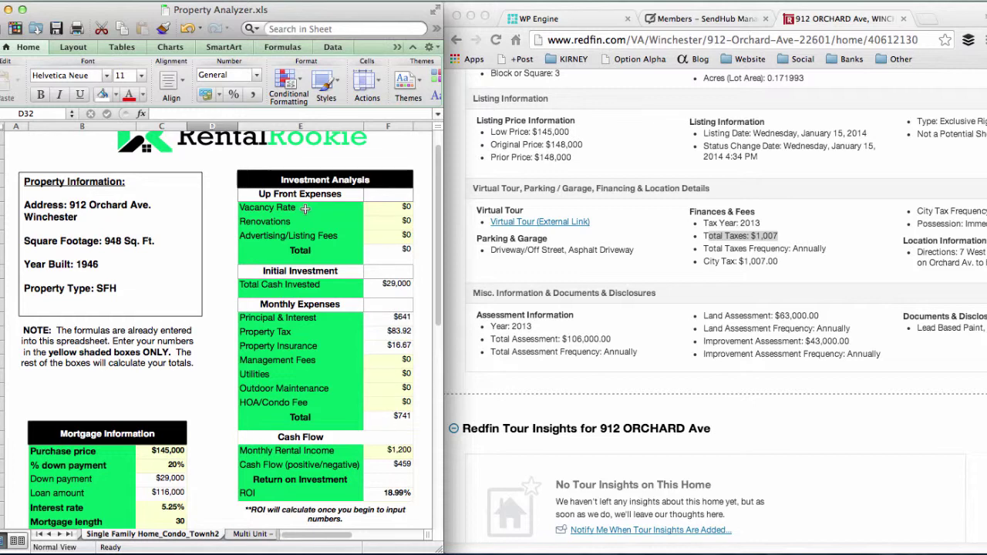
Step: Check the Vacancy Rate and Renovations cells against the Redfin listing
{"action": "left_click", "coordinate": [377, 207]}
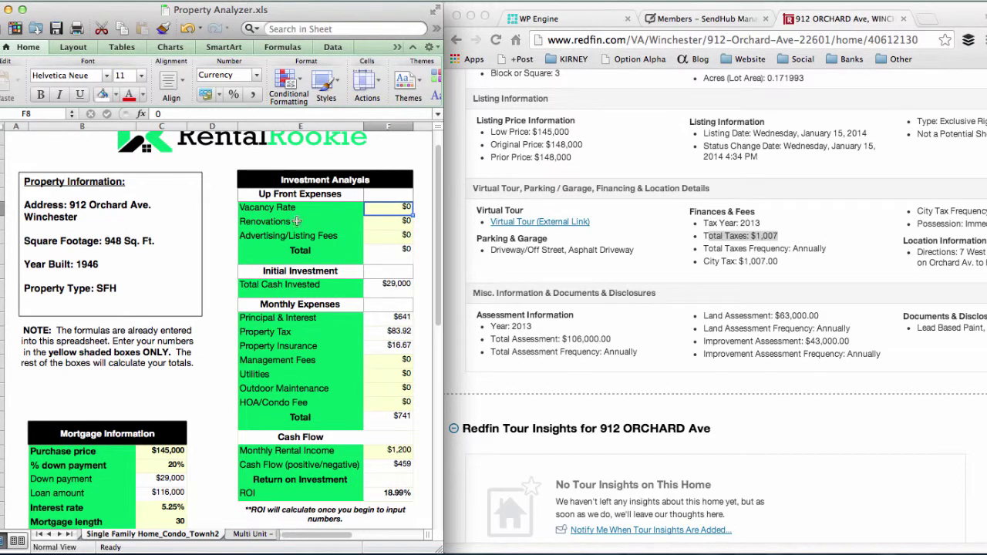
{"action": "left_click", "coordinate": [385, 222]}
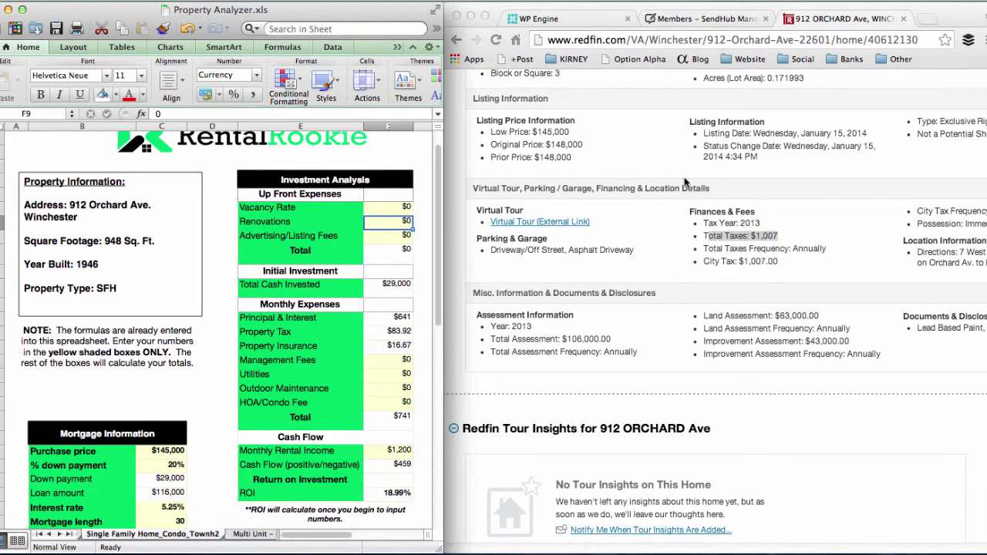
{"action": "left_click", "coordinate": [611, 181]}
{"action": "scroll", "coordinate": [611, 181], "scroll_direction": "up", "scroll_amount": 15}
{"action": "scroll", "coordinate": [648, 224], "scroll_direction": "down", "scroll_amount": 1}
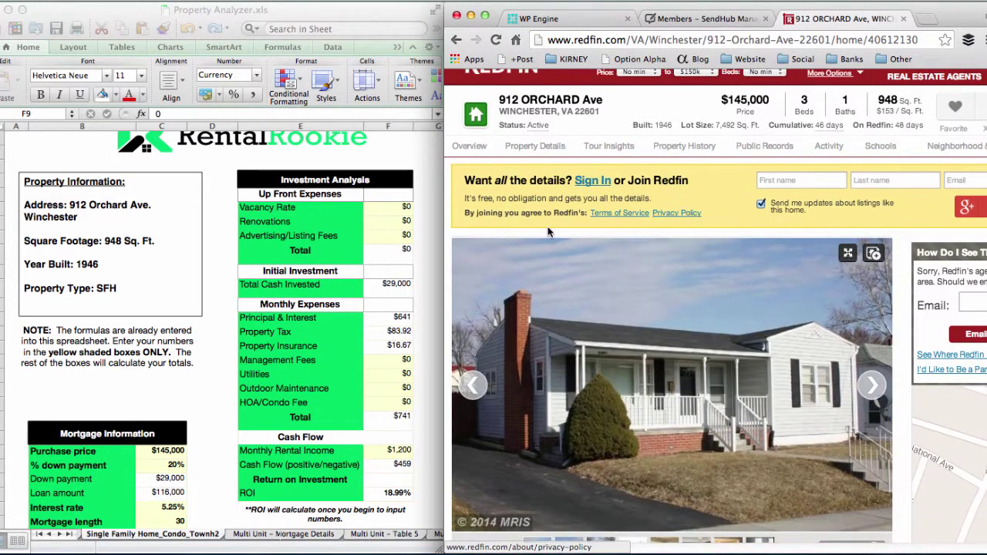
Step: Enter $50 as the Advertising/Listing Fees amount
{"action": "left_click", "coordinate": [406, 223]}
{"action": "left_click", "coordinate": [396, 234]}
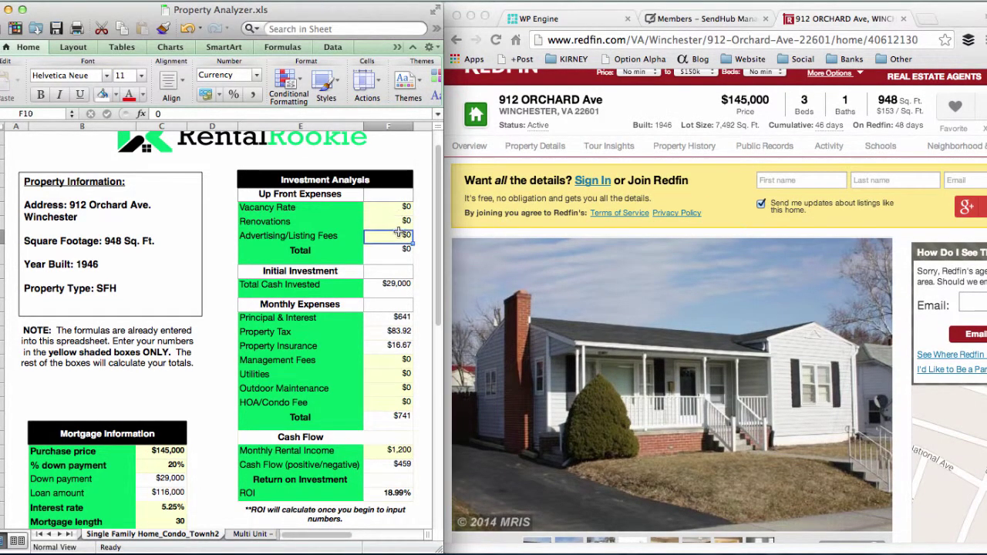
{"action": "type", "text": "50"}
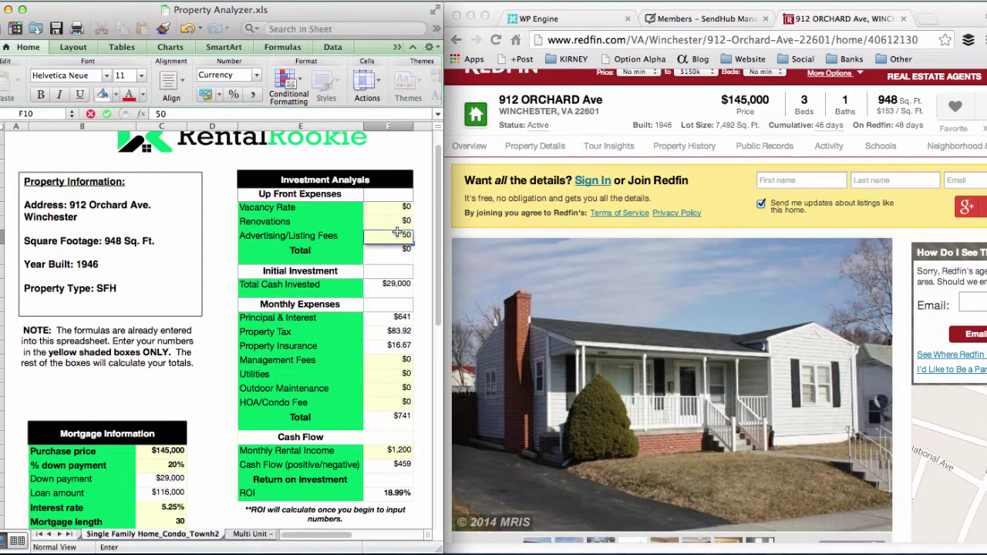
{"action": "key", "text": "Return"}
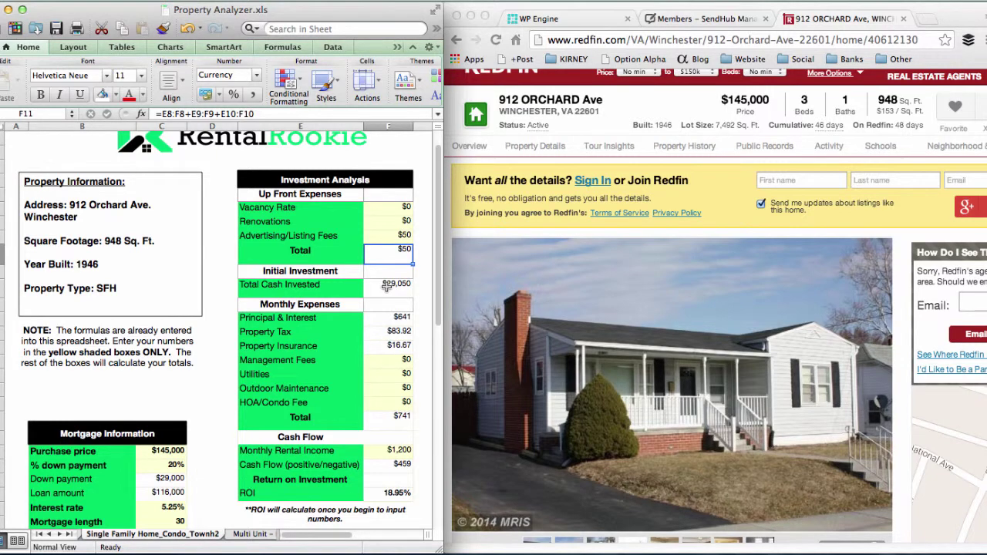
Step: Leave Management, Utilities, Outdoor Maintenance and HOA/Condo fees at $0, totalling $741 monthly
{"action": "scroll", "coordinate": [387, 287], "scroll_direction": "down", "scroll_amount": 2}
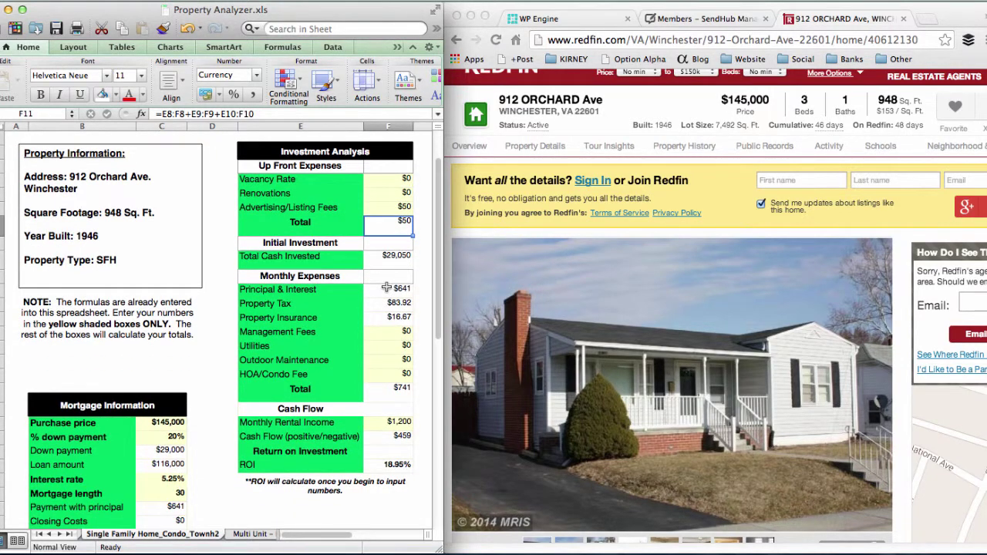
{"action": "scroll", "coordinate": [387, 287], "scroll_direction": "down", "scroll_amount": 3}
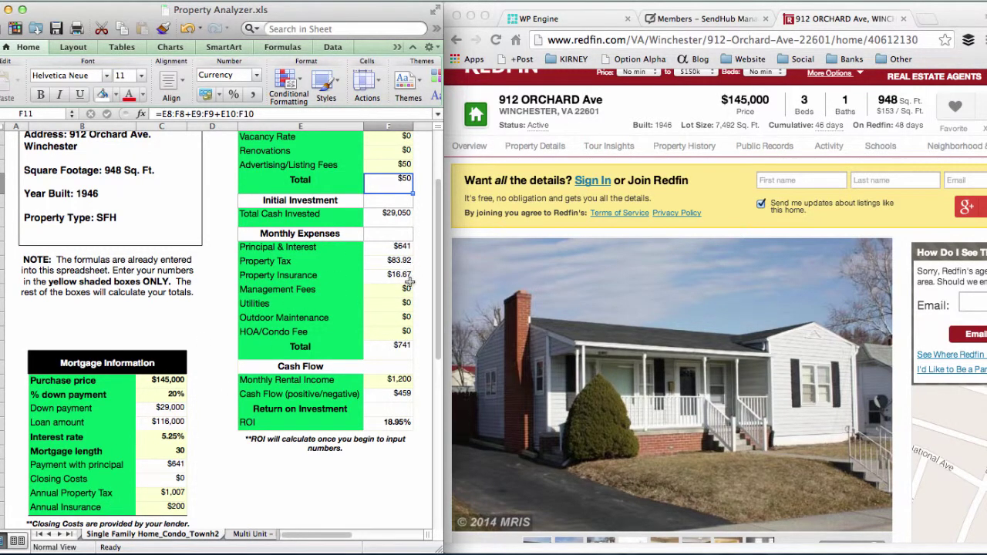
{"action": "scroll", "coordinate": [409, 284], "scroll_direction": "down", "scroll_amount": 2}
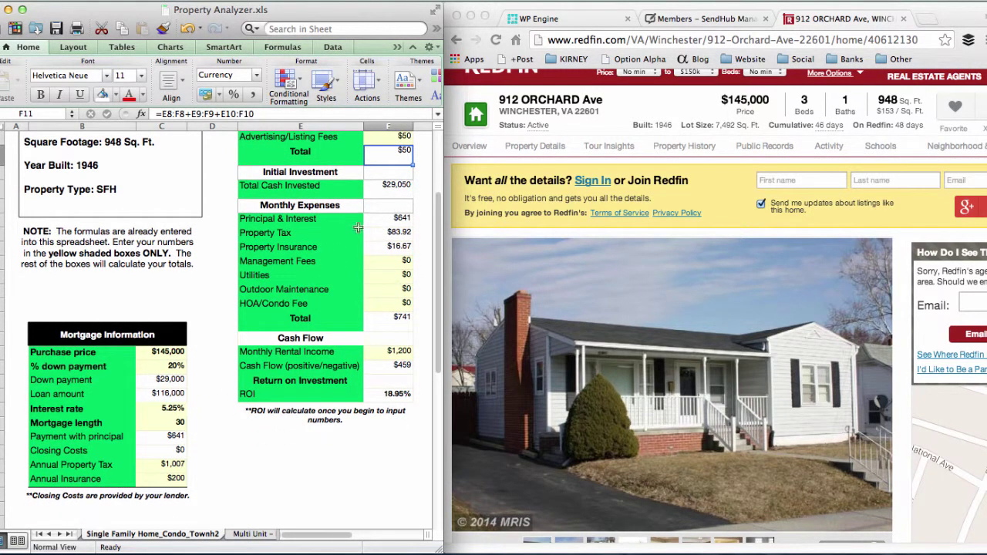
{"action": "left_click", "coordinate": [403, 260]}
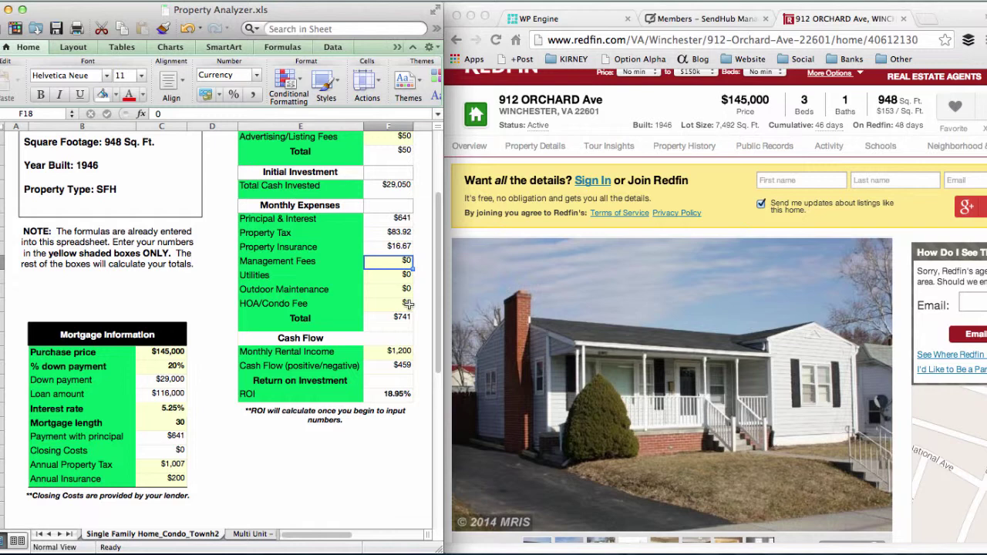
{"action": "key", "text": "Return"}
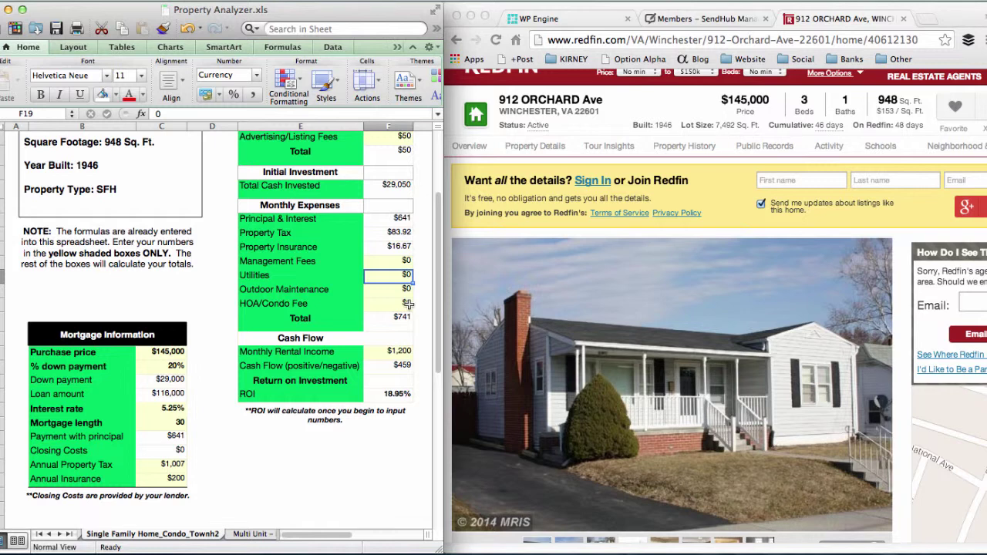
{"action": "key", "text": "Return"}
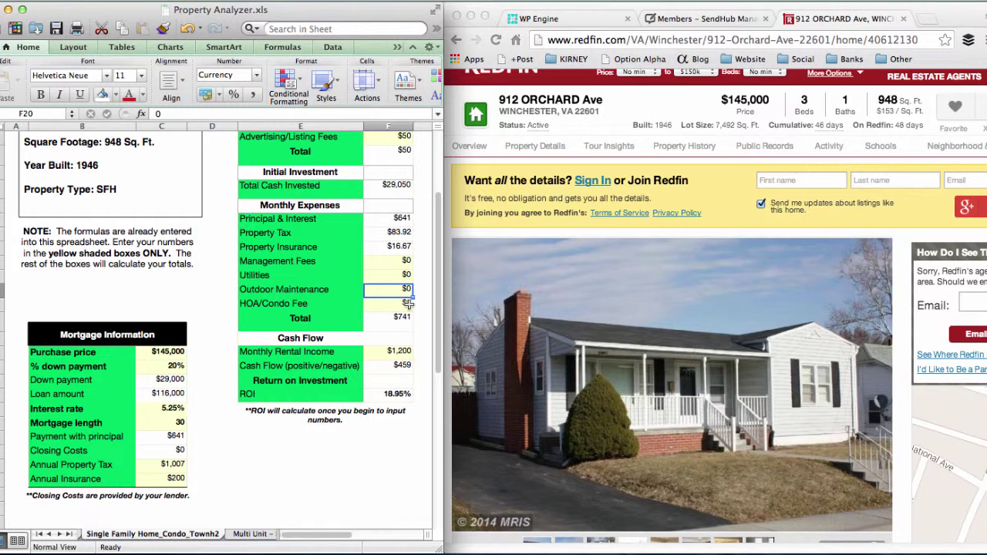
{"action": "key", "text": "Return"}
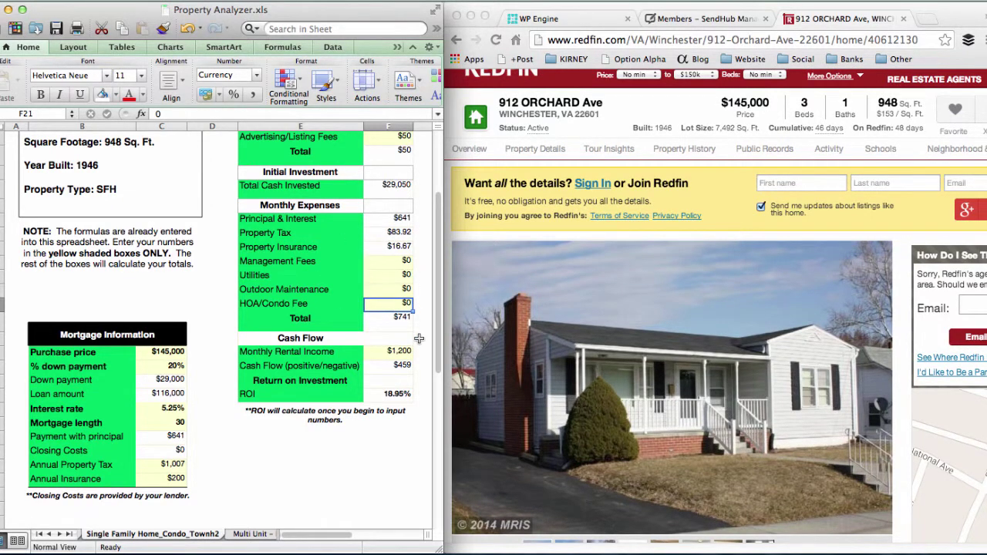
{"action": "scroll", "coordinate": [419, 338], "scroll_direction": "up", "scroll_amount": 3}
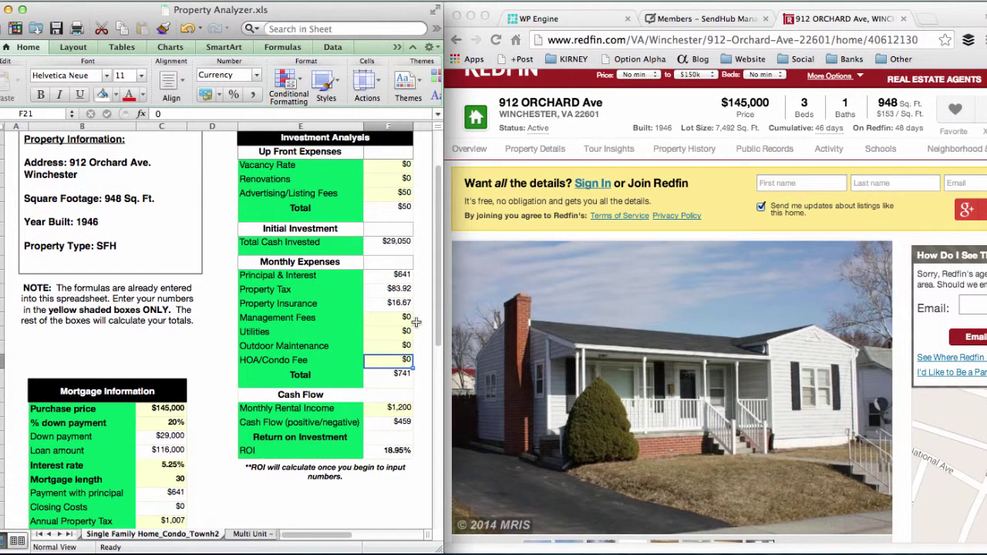
Step: Enter 741 as the Vacancy Rate amount in F8, raising total cash invested to $29,791
{"action": "left_click", "coordinate": [369, 176]}
{"action": "type", "text": "7"}
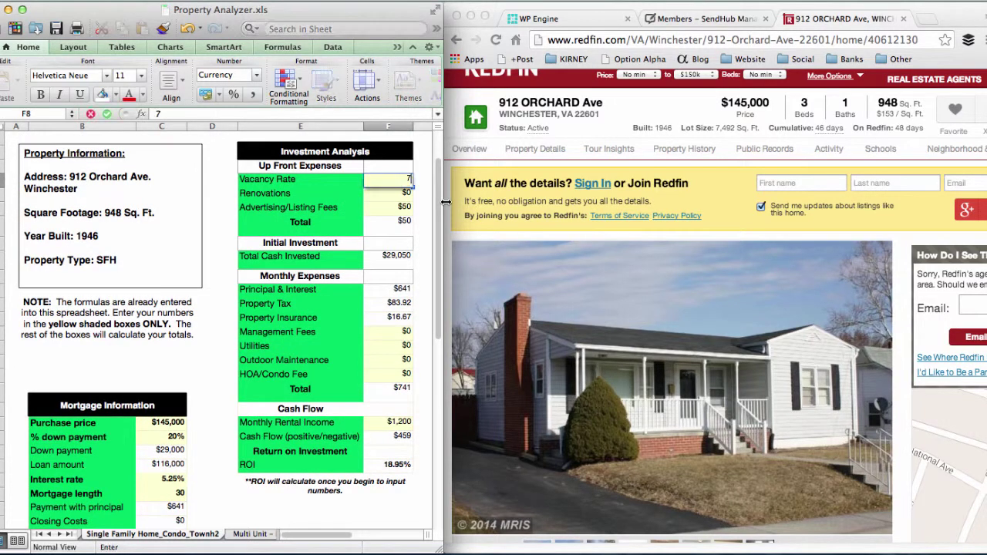
{"action": "type", "text": "41"}
{"action": "key", "text": "Return"}
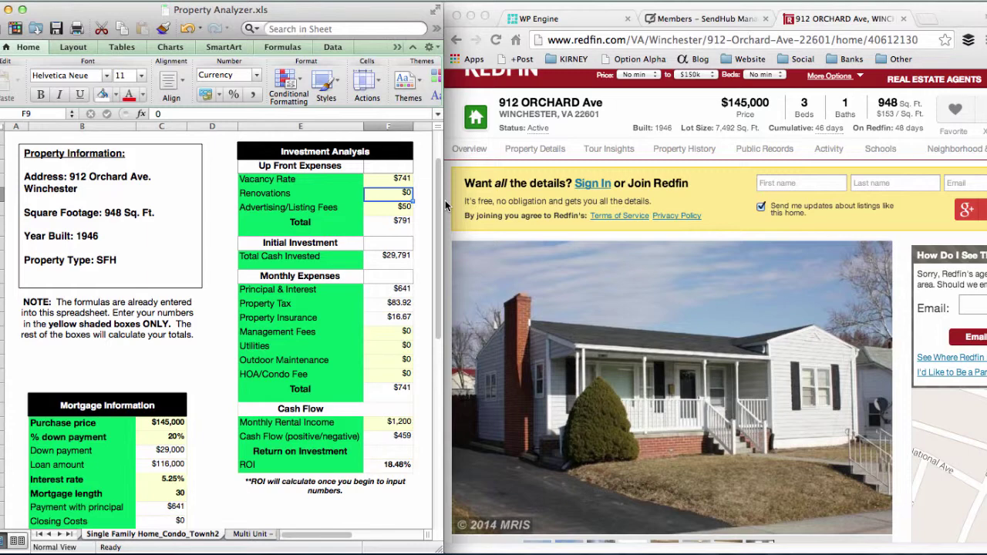
{"action": "scroll", "coordinate": [409, 246], "scroll_direction": "down", "scroll_amount": 3}
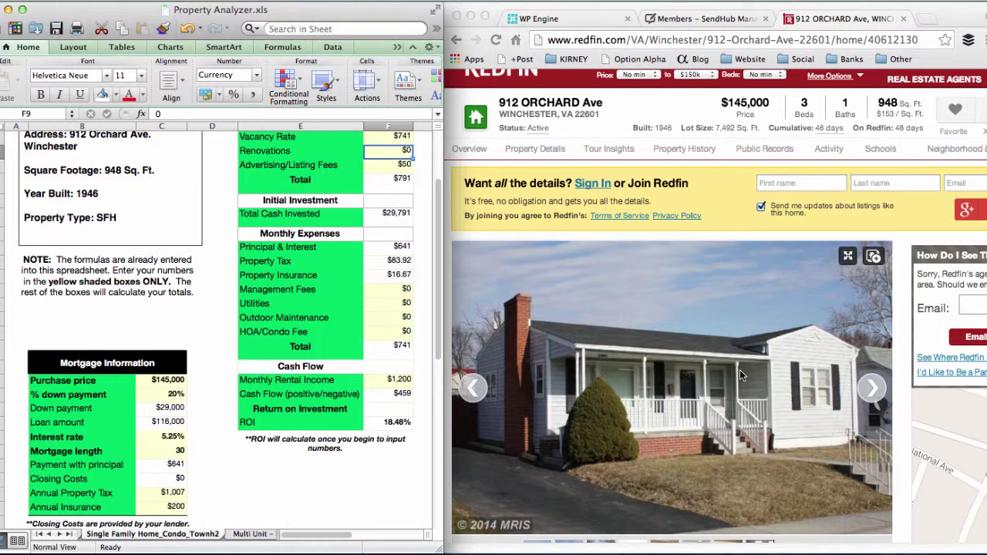
Step: Inspect the formulas behind the $459 Cash Flow and 18.48% ROI results
{"action": "left_click", "coordinate": [403, 394]}
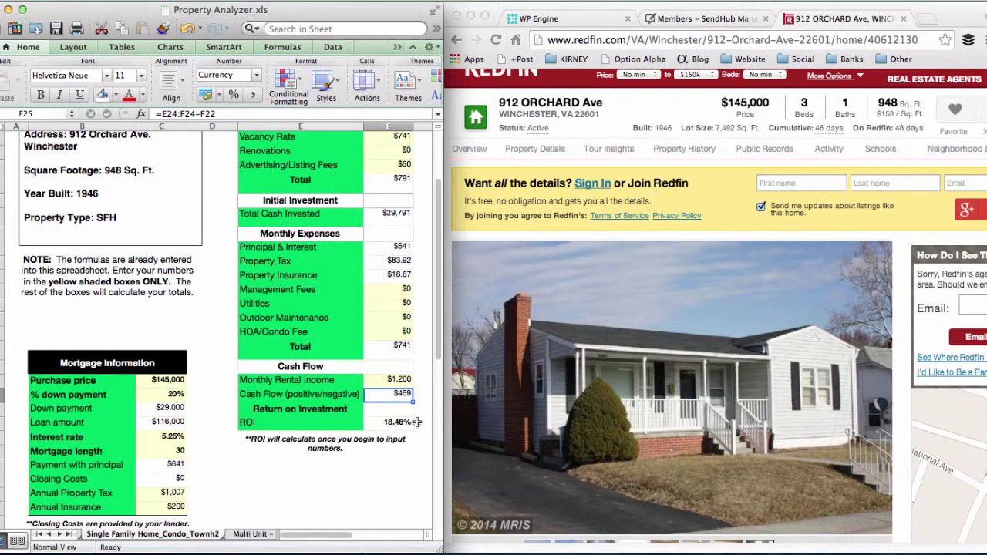
{"action": "left_click", "coordinate": [424, 423]}
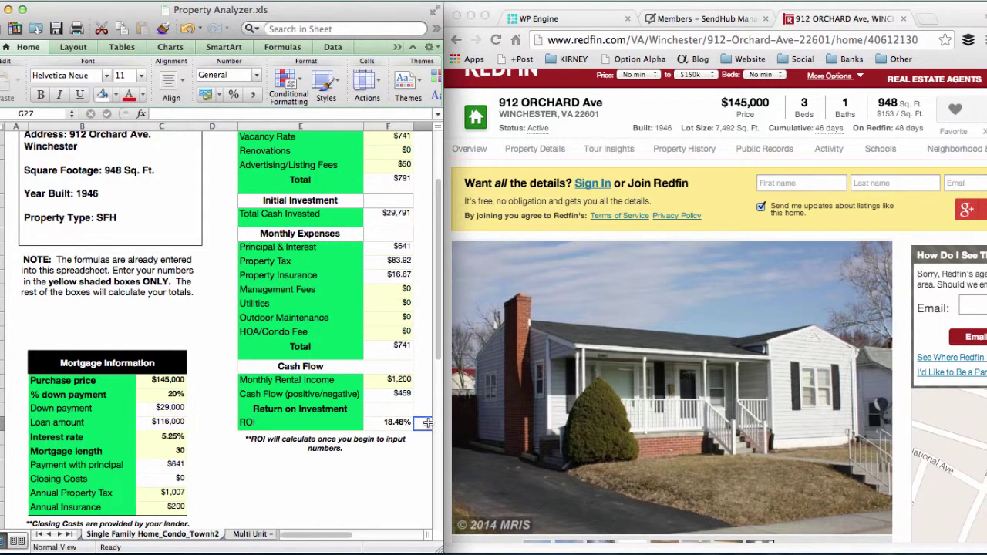
{"action": "key", "text": "Left"}
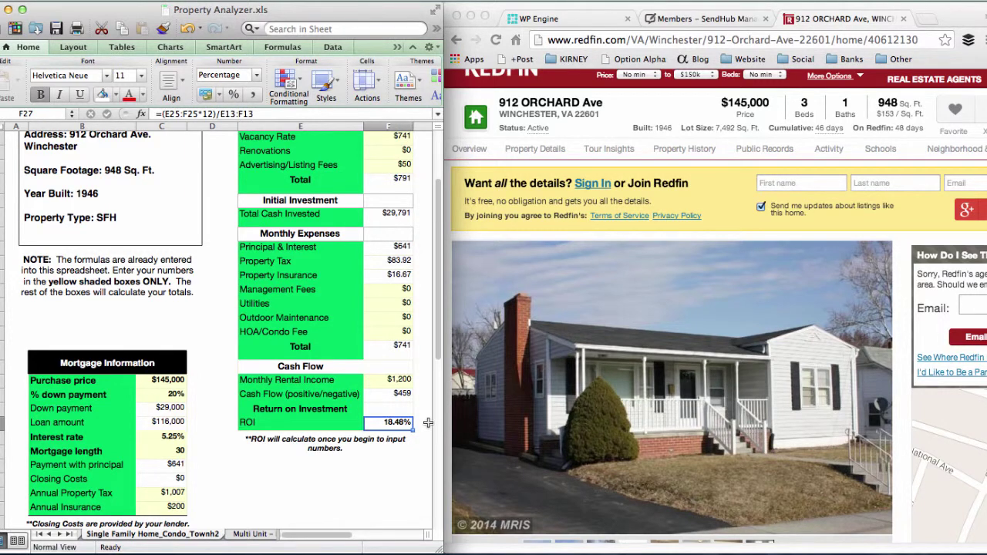
{"action": "left_click", "coordinate": [398, 394]}
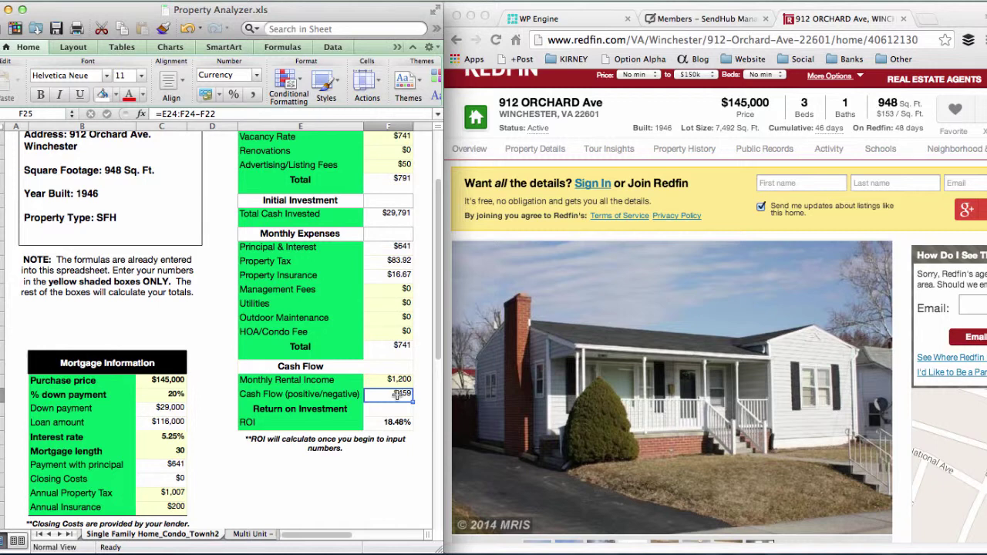
{"action": "key", "text": "Down"}
{"action": "key", "text": "Down"}
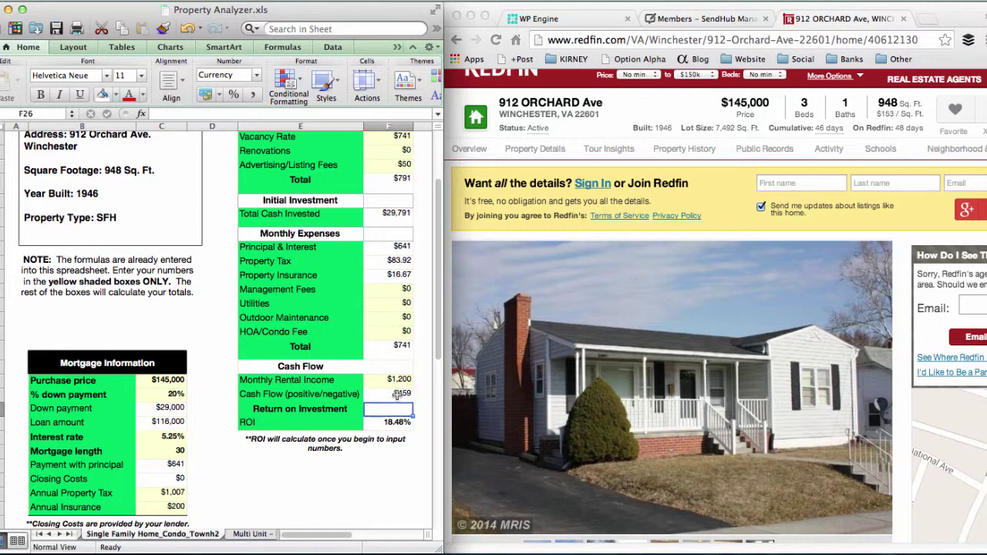
Step: Look over the finished analyzer, then bring Camtasia forward to stop recording
{"action": "scroll", "coordinate": [397, 395], "scroll_direction": "up", "scroll_amount": 5}
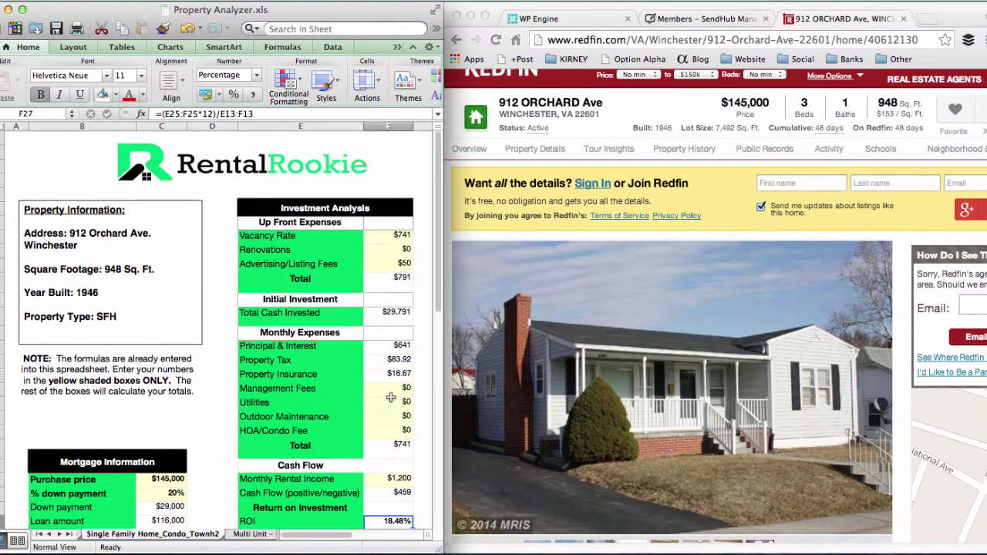
{"action": "scroll", "coordinate": [392, 397], "scroll_direction": "down", "scroll_amount": 3}
{"action": "scroll", "coordinate": [391, 397], "scroll_direction": "down", "scroll_amount": 3}
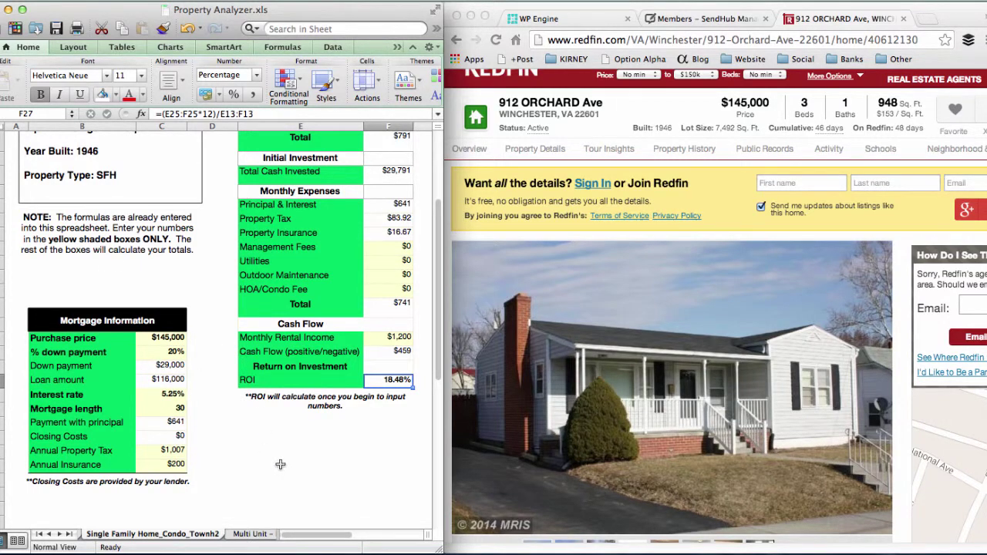
{"action": "scroll", "coordinate": [280, 465], "scroll_direction": "up", "scroll_amount": 2}
{"action": "scroll", "coordinate": [282, 463], "scroll_direction": "up", "scroll_amount": 2}
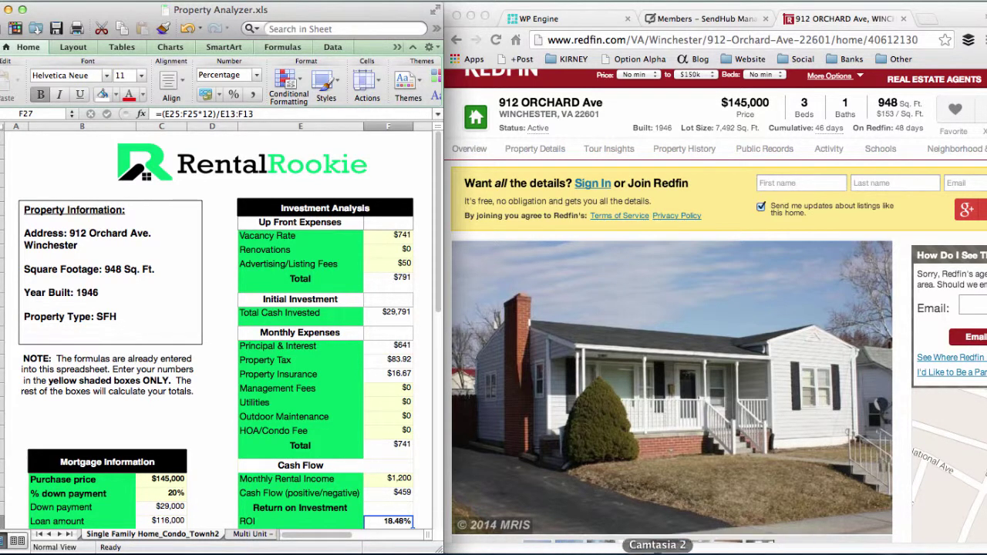
{"action": "left_click", "coordinate": [529, 550]}
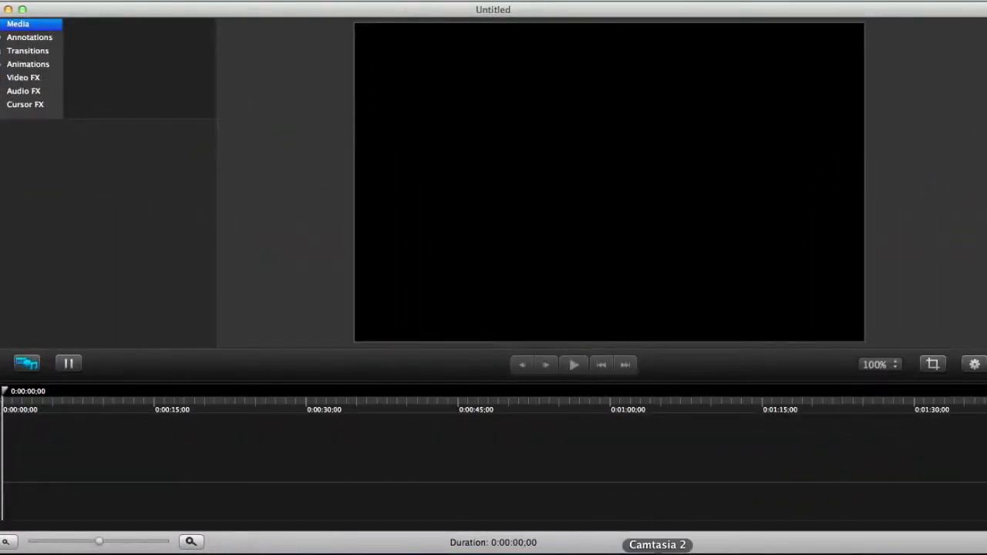
{"action": "right_click", "coordinate": [657, 549]}
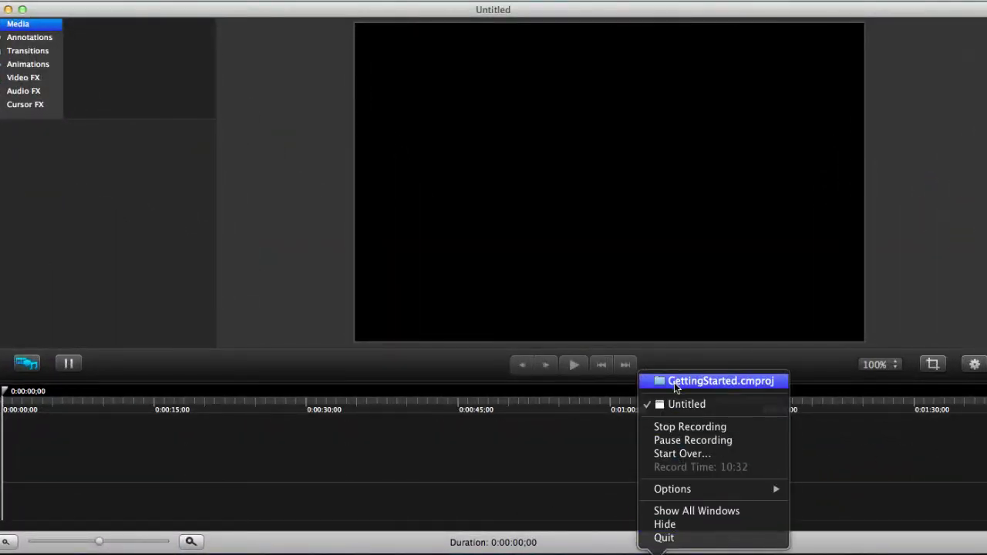